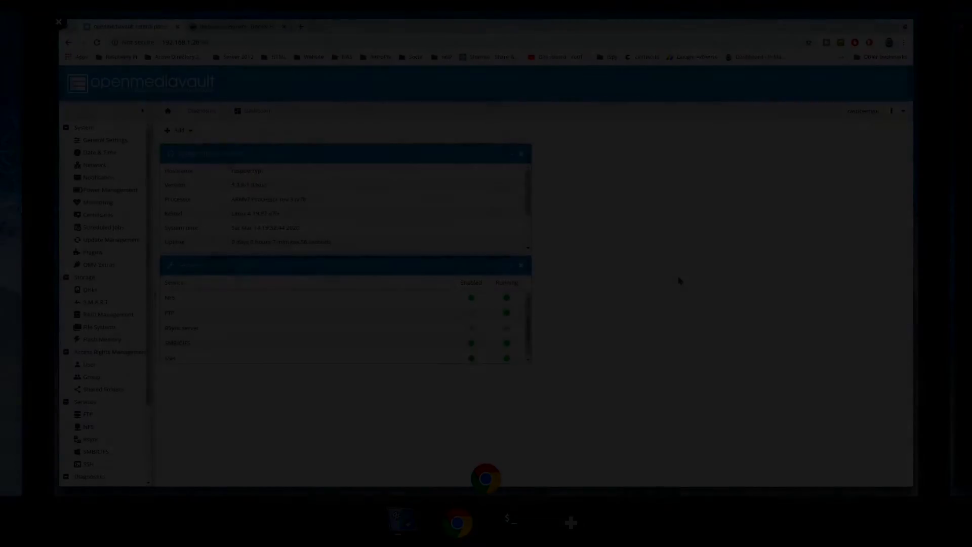
- Open the Portainer web interface from the OMV-Extras Docker settings and enter the local endpoint's dashboard
{"action": "left_click", "coordinate": [680, 280]}
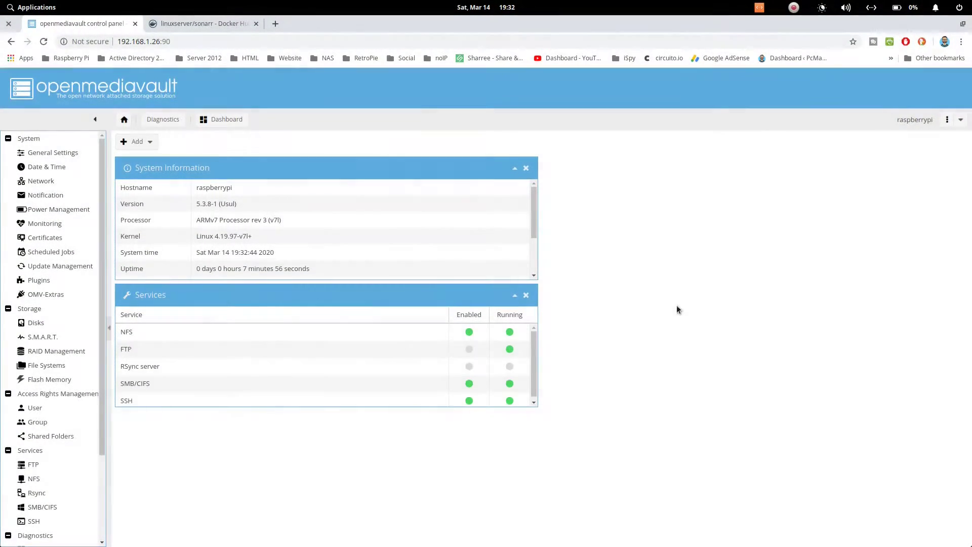
{"action": "left_click", "coordinate": [65, 292]}
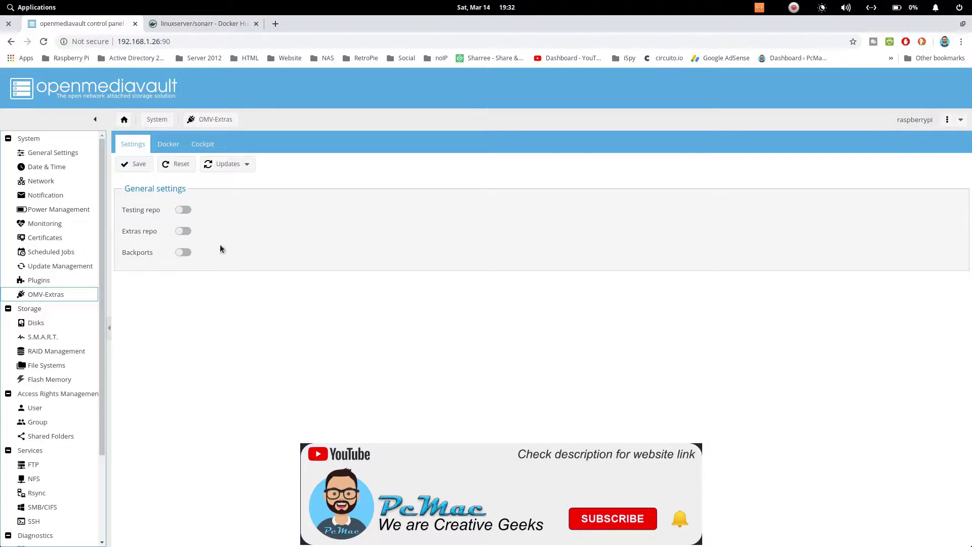
{"action": "left_click", "coordinate": [168, 144]}
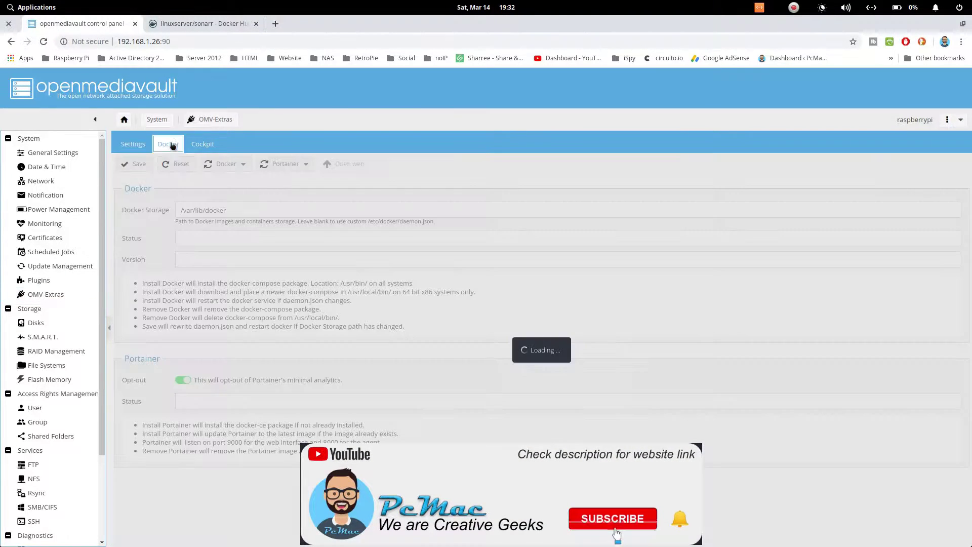
{"action": "left_click", "coordinate": [339, 166]}
{"action": "left_click", "coordinate": [410, 275]}
{"action": "left_click", "coordinate": [404, 310]}
{"action": "left_click", "coordinate": [582, 334]}
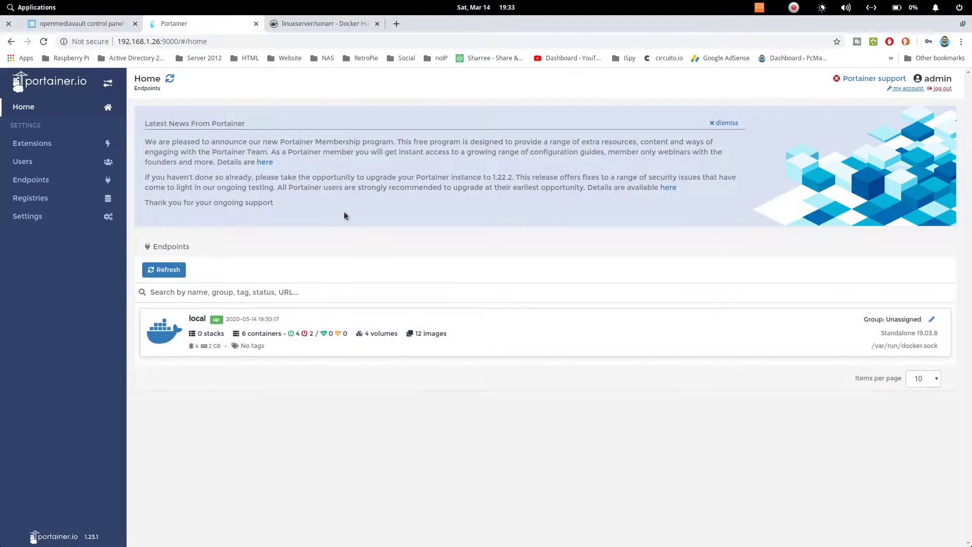
{"action": "left_click", "coordinate": [343, 216]}
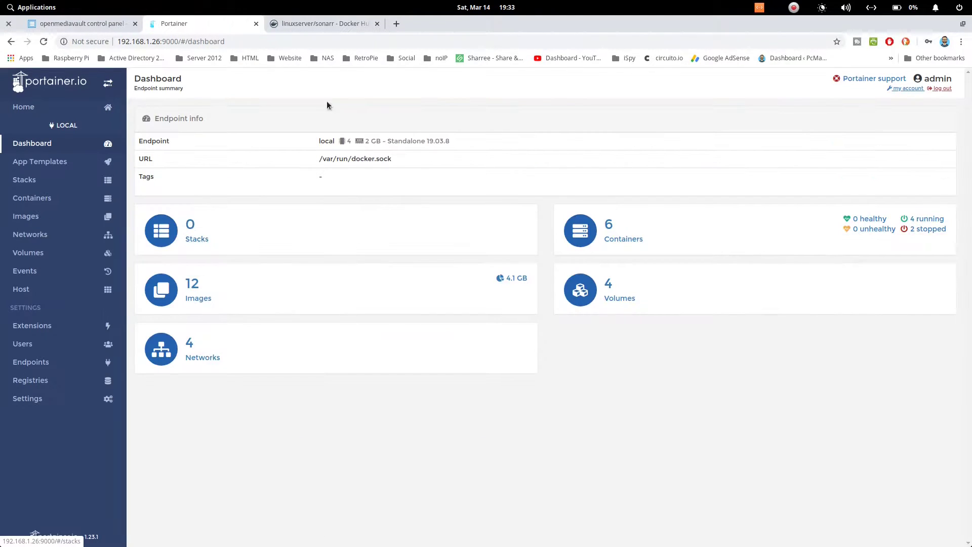
- Examine the linuxserver/sonarr page on Docker Hub for supported architectures and the docker create parameters, including PUID and PGID
{"action": "left_click", "coordinate": [315, 23]}
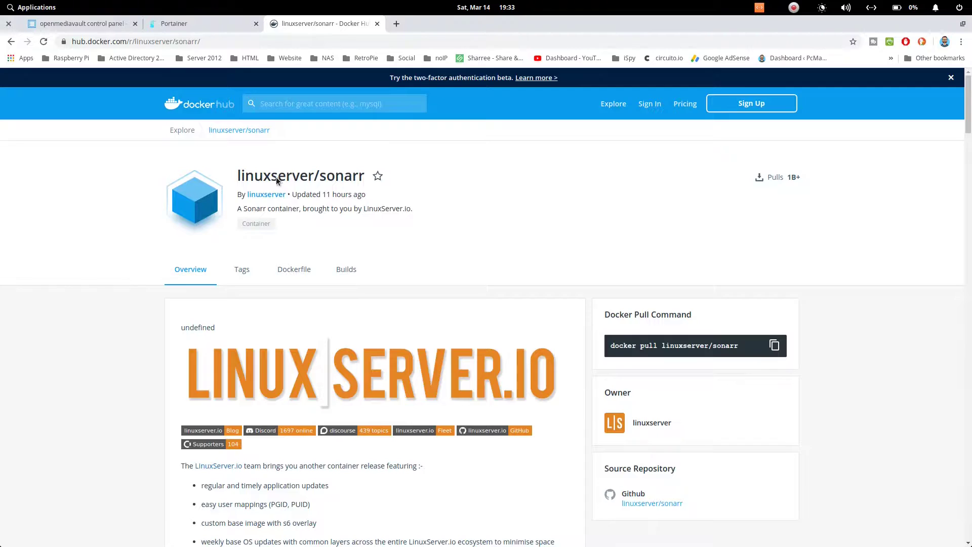
{"action": "scroll", "coordinate": [466, 182], "scroll_direction": "down", "scroll_amount": 15}
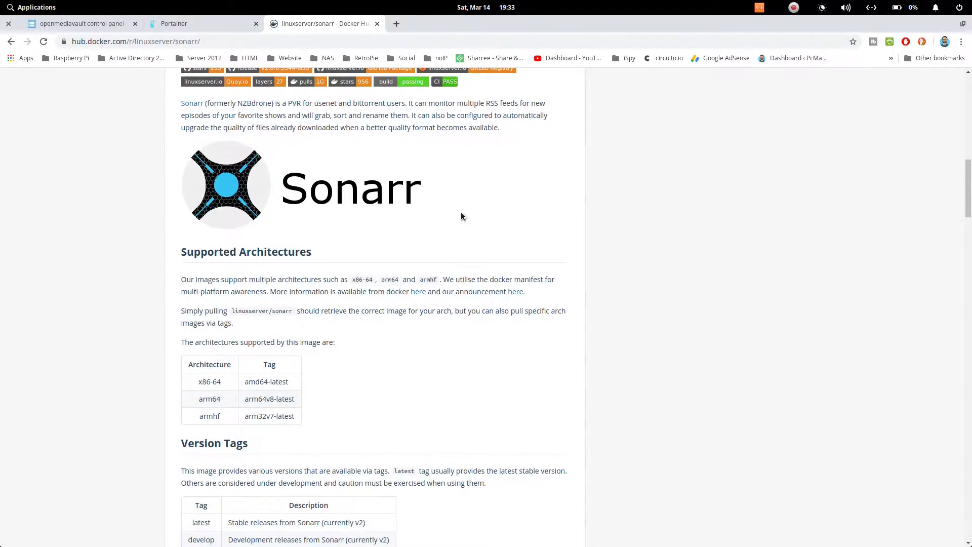
{"action": "scroll", "coordinate": [424, 289], "scroll_direction": "down", "scroll_amount": 3}
{"action": "left_click_drag", "start_coordinate": [195, 320], "coordinate": [223, 320]}
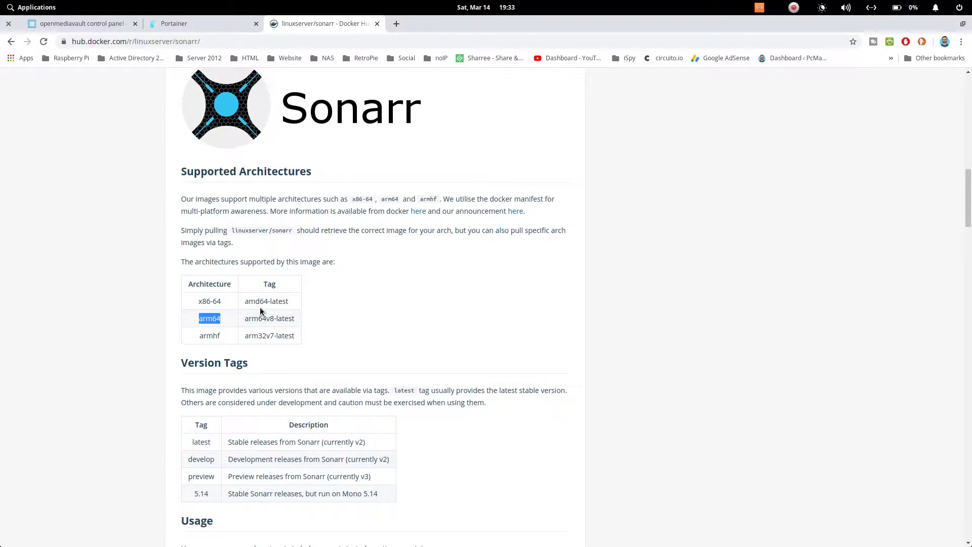
{"action": "scroll", "coordinate": [328, 318], "scroll_direction": "down", "scroll_amount": 7}
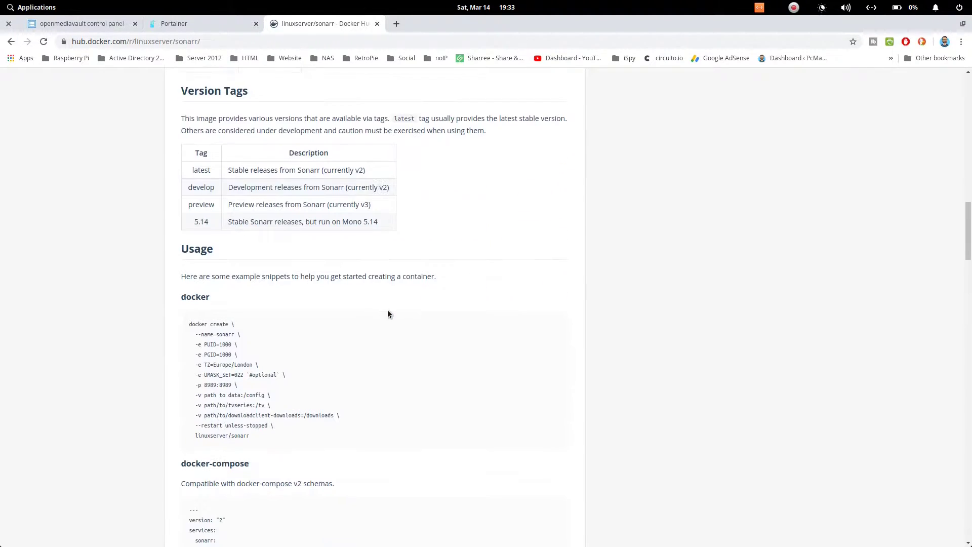
{"action": "scroll", "coordinate": [389, 314], "scroll_direction": "down", "scroll_amount": 1}
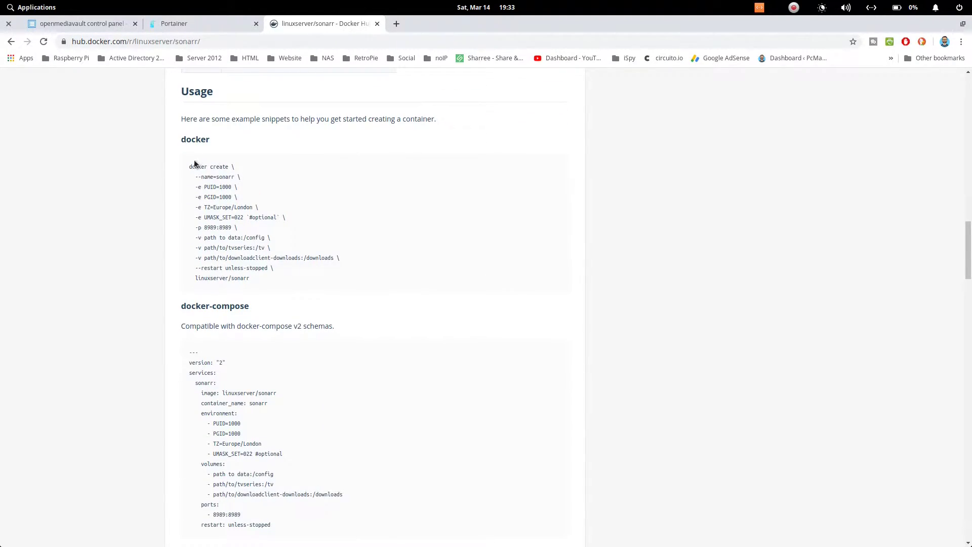
{"action": "left_click_drag", "start_coordinate": [190, 160], "coordinate": [253, 283]}
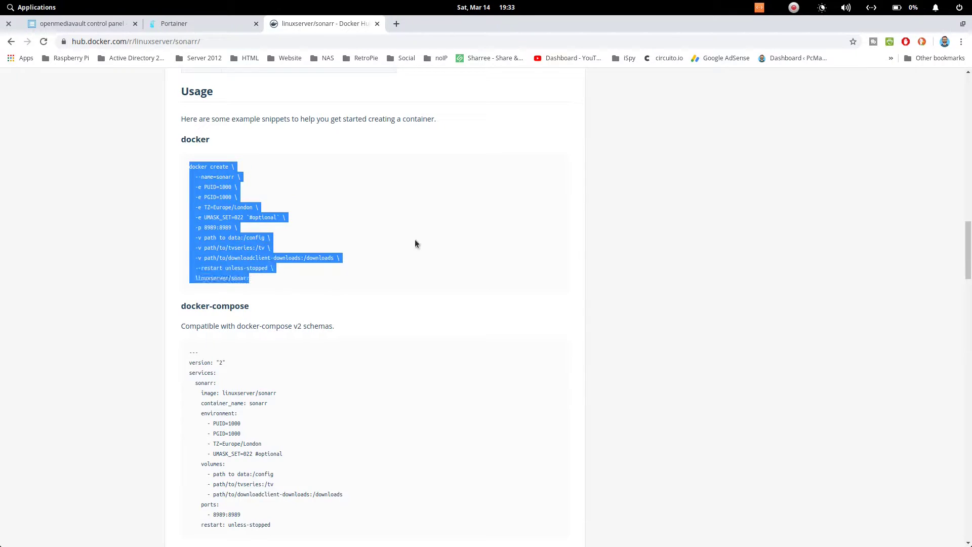
{"action": "left_click", "coordinate": [293, 244]}
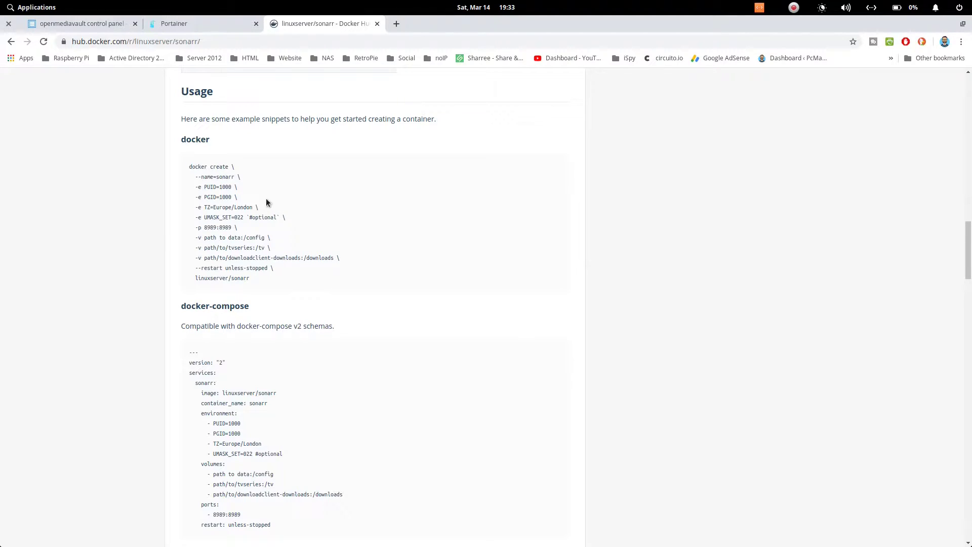
{"action": "left_click_drag", "start_coordinate": [205, 185], "coordinate": [234, 197]}
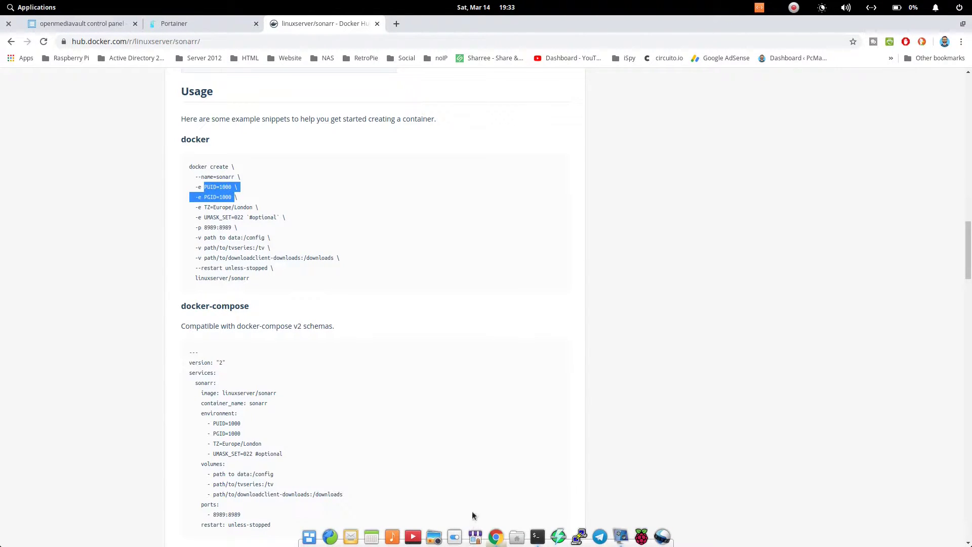
- Switch to the terminal and log in over SSH as root at 192.168.1.26 with the account password
{"action": "key", "text": "super+Down"}
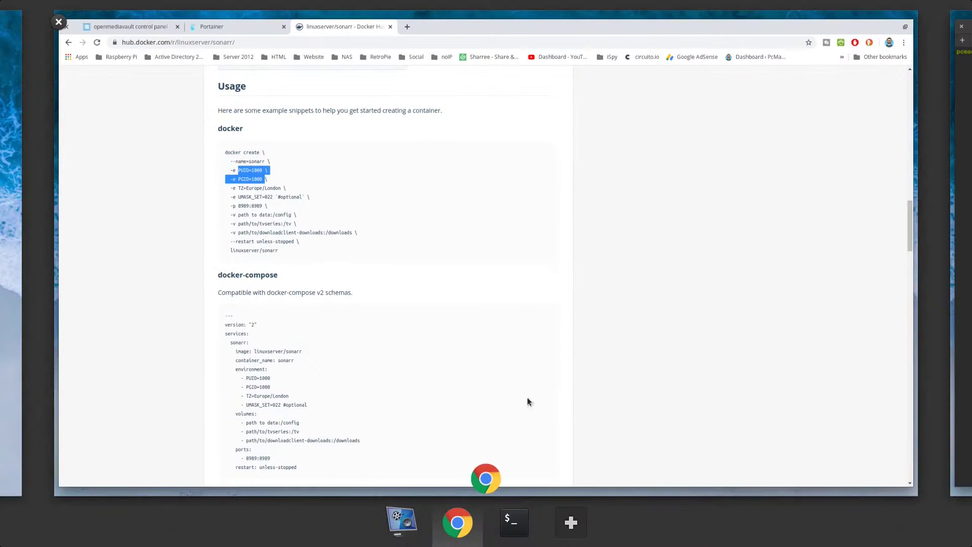
{"action": "key", "text": "super+Right"}
{"action": "key", "text": "super+Down"}
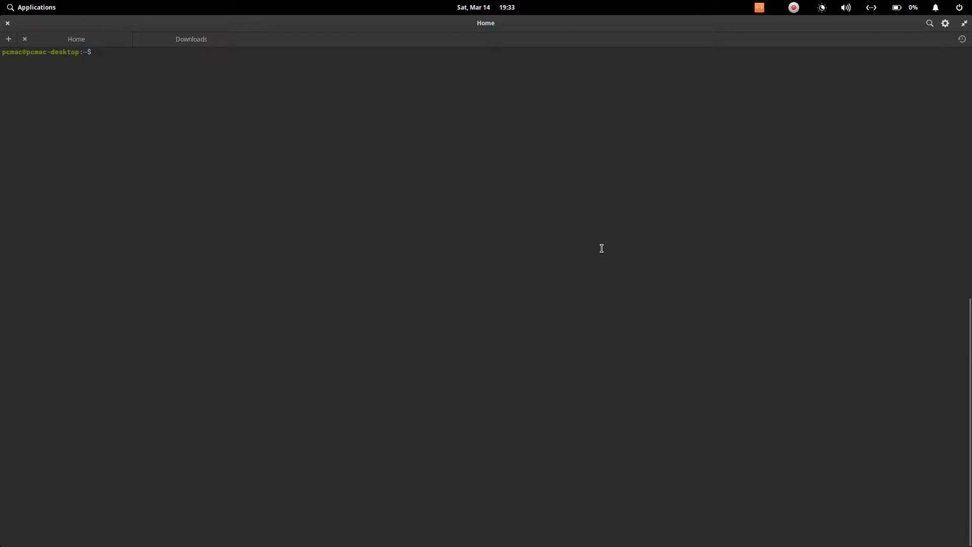
{"action": "type", "text": "ssh root@192.168.1."}
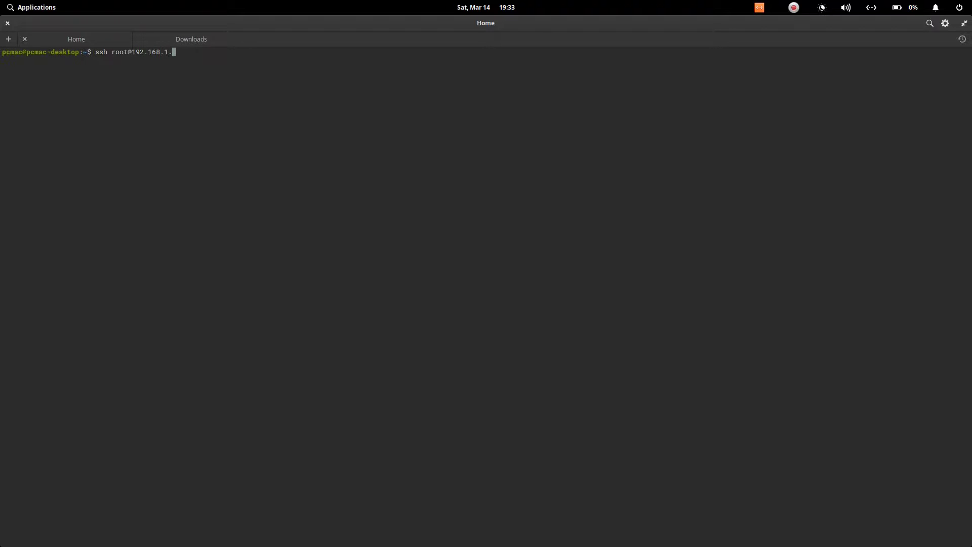
{"action": "type", "text": "26"}
{"action": "key", "text": "Return"}
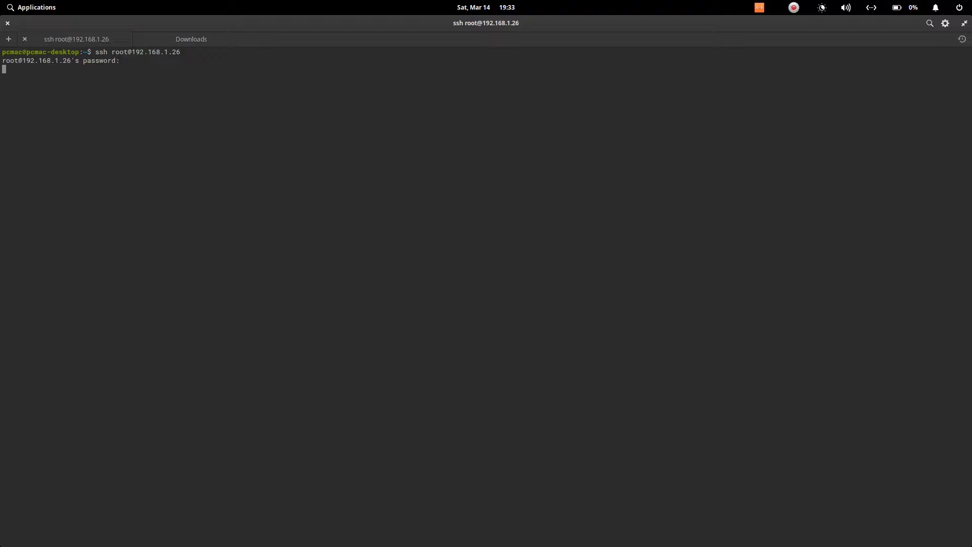
{"action": "type", "text": "ls"}
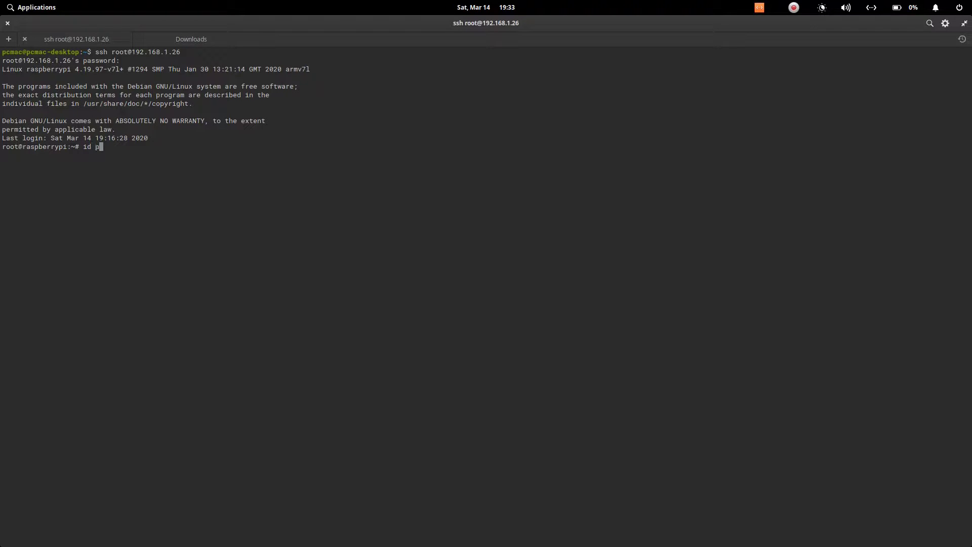
- Look up the user and group IDs with "id PcMac" and return to the Chrome browser
{"action": "type", "text": "id PcMac"}
{"action": "key", "text": "Return"}
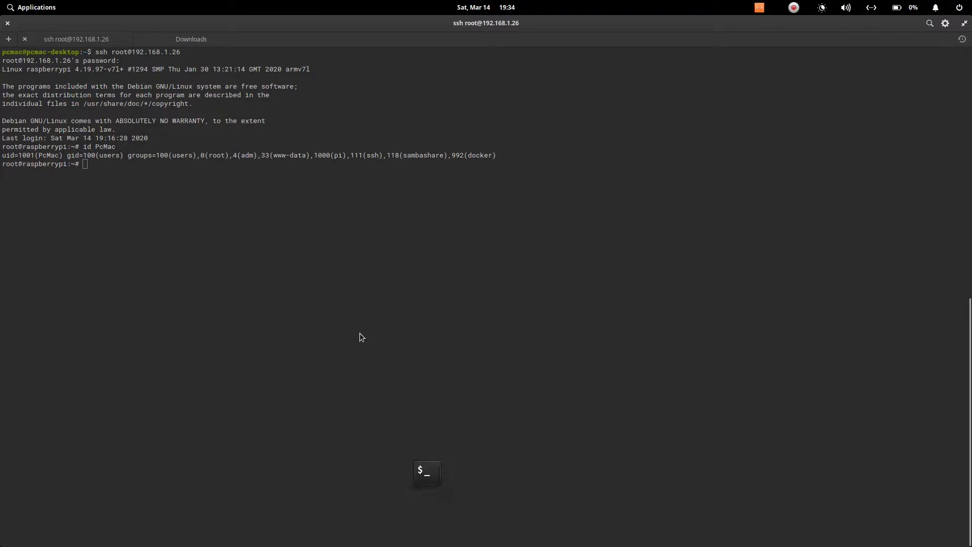
{"action": "key", "text": "super+Down"}
{"action": "left_click", "coordinate": [6, 211]}
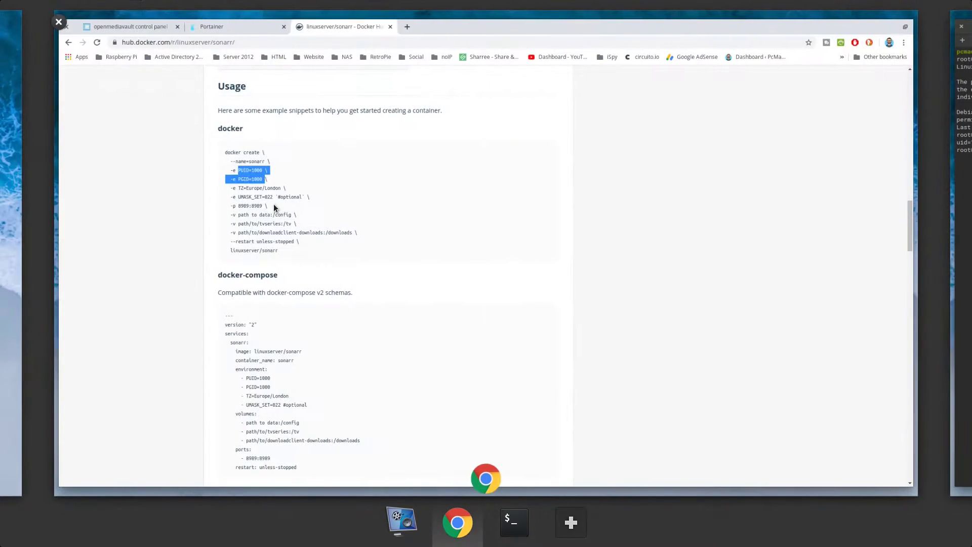
{"action": "left_click", "coordinate": [232, 31]}
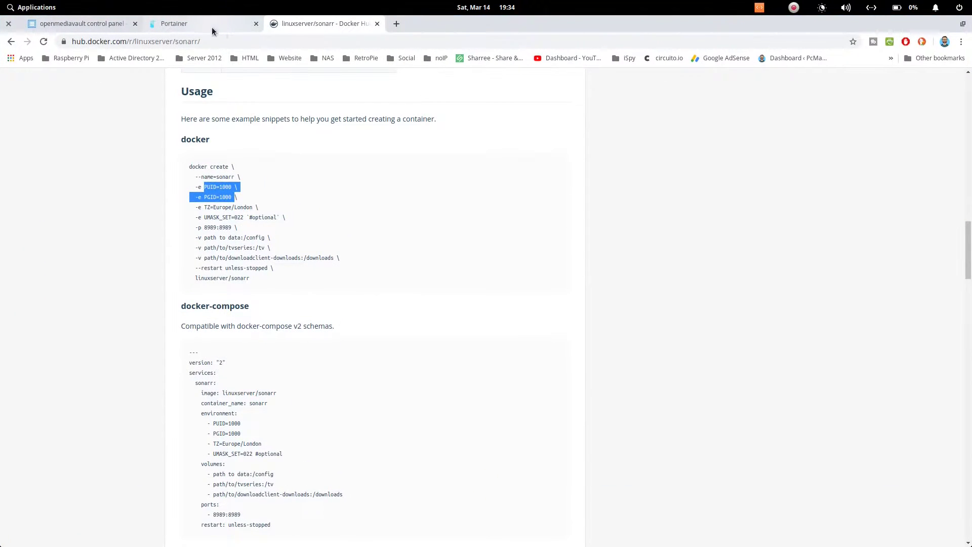
- Begin a new container from Portainer's container list
{"action": "left_click", "coordinate": [212, 28]}
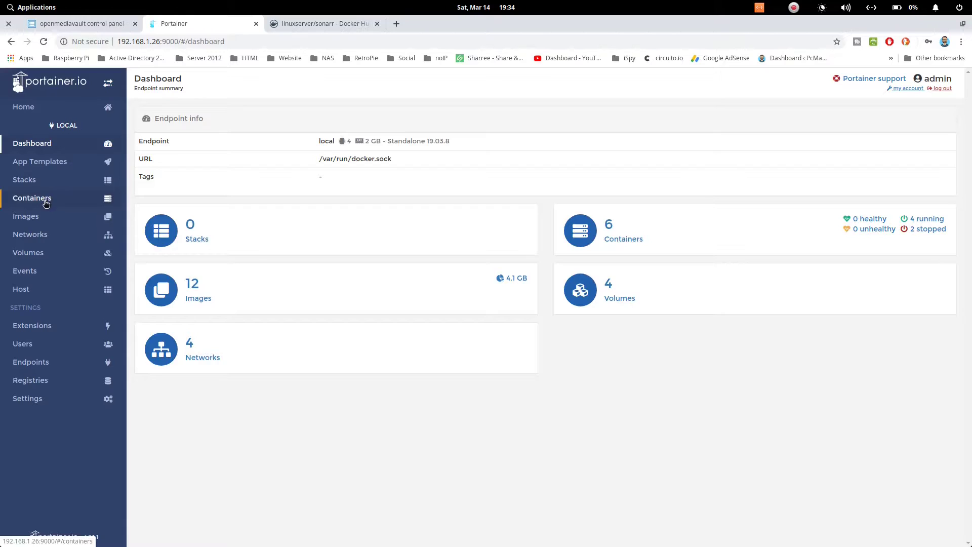
{"action": "left_click", "coordinate": [43, 198]}
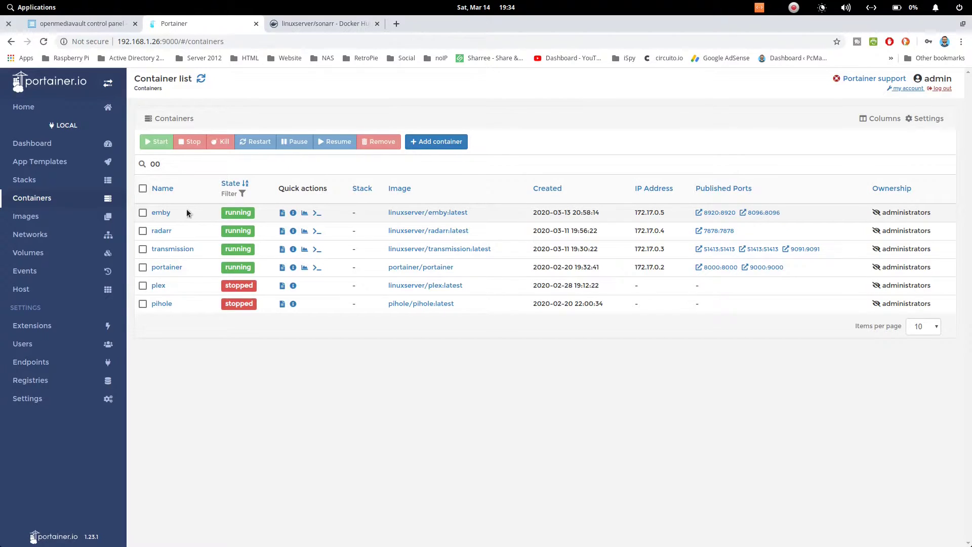
{"action": "left_click", "coordinate": [456, 145]}
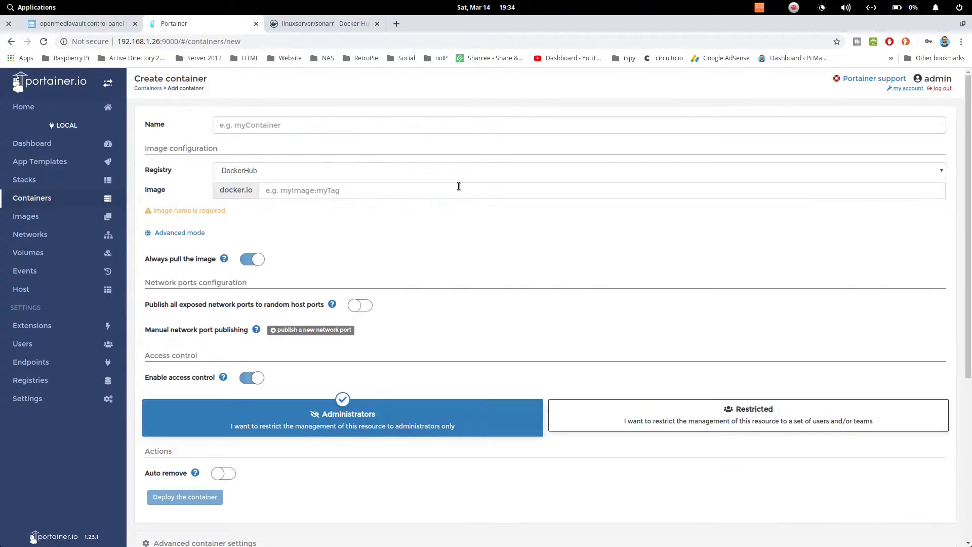
- Copy the image name linuxserver/sonarr from the heading of its Docker Hub page
{"action": "left_click", "coordinate": [327, 29]}
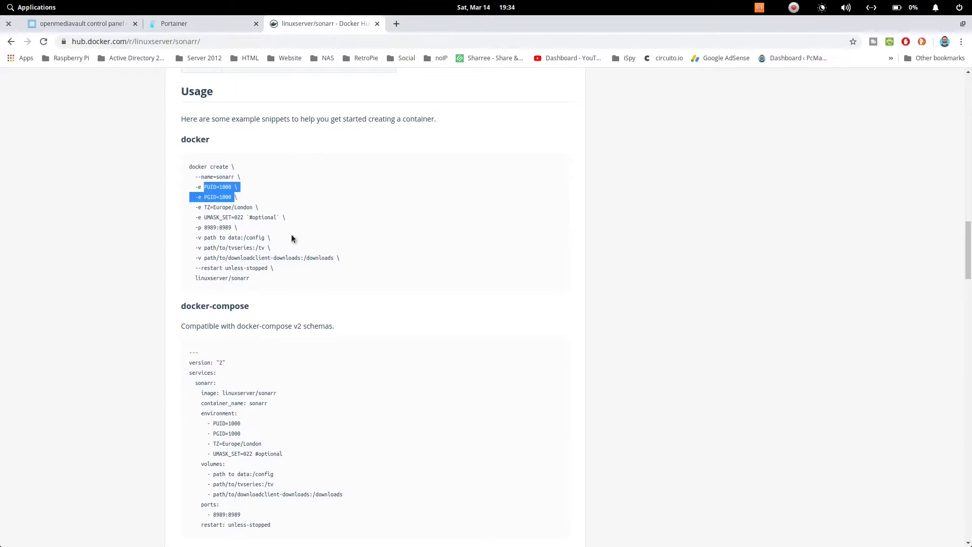
{"action": "scroll", "coordinate": [291, 238], "scroll_direction": "up", "scroll_amount": 15}
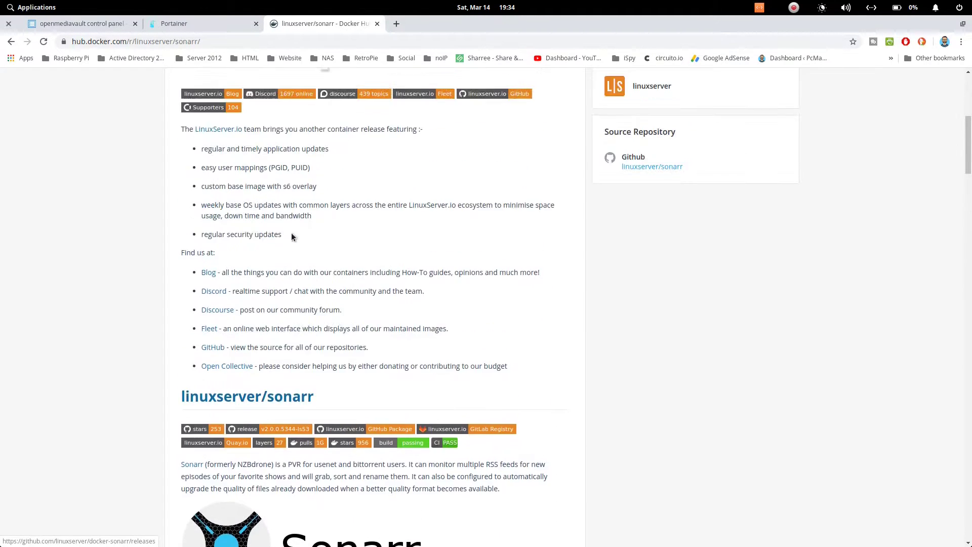
{"action": "scroll", "coordinate": [291, 236], "scroll_direction": "up", "scroll_amount": 5}
{"action": "left_click_drag", "start_coordinate": [365, 95], "coordinate": [238, 97]}
{"action": "right_click", "coordinate": [240, 96]}
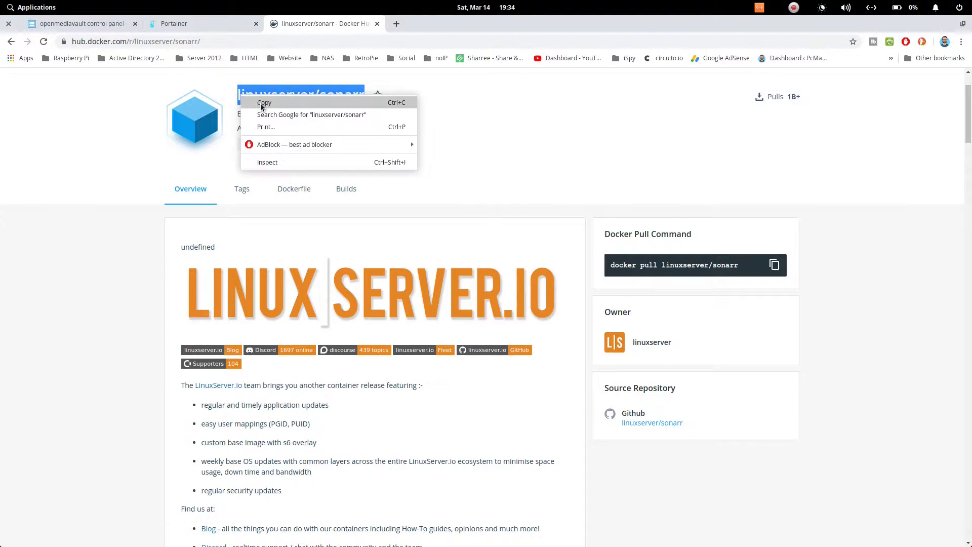
{"action": "left_click", "coordinate": [261, 102]}
- Paste linuxserver/sonarr as both the name and the image of the new Portainer container
{"action": "left_click", "coordinate": [205, 24]}
{"action": "left_click", "coordinate": [272, 125]}
{"action": "right_click", "coordinate": [272, 125]}
{"action": "left_click", "coordinate": [307, 185]}
{"action": "left_click", "coordinate": [295, 190]}
{"action": "right_click", "coordinate": [296, 191]}
{"action": "left_click", "coordinate": [314, 253]}
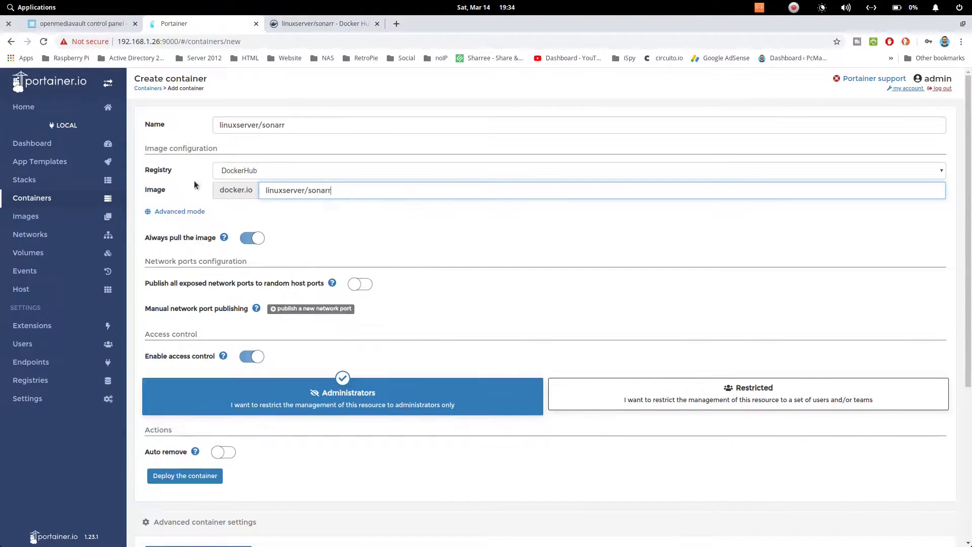
- Shorten the new container's name to sonarr
{"action": "double_click", "coordinate": [267, 125]}
{"action": "key", "text": "shift+Home"}
{"action": "key", "text": "BackSpace"}
- Check the port mapping in the docker create example on the linuxserver/sonarr Docker Hub page
{"action": "scroll", "coordinate": [417, 239], "scroll_direction": "down", "scroll_amount": 5}
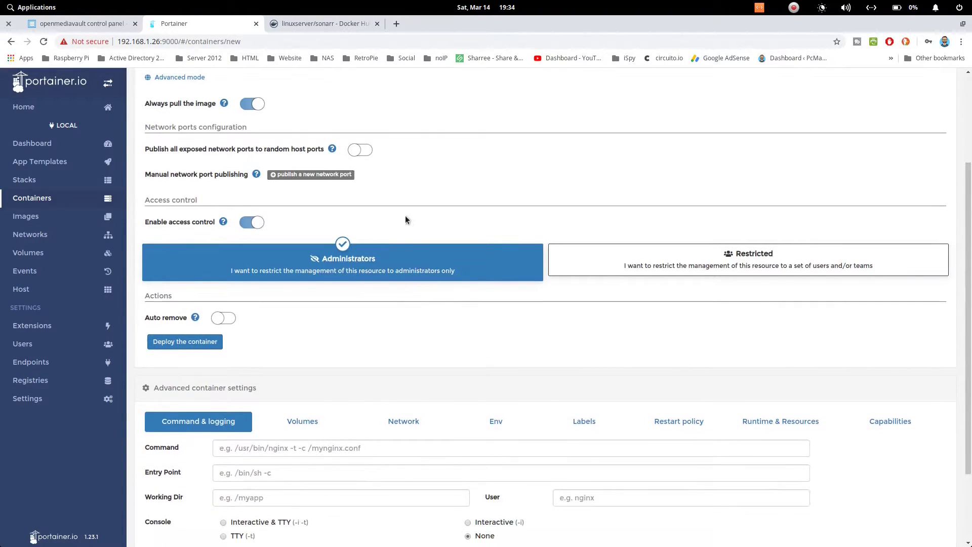
{"action": "scroll", "coordinate": [409, 221], "scroll_direction": "up", "scroll_amount": 3}
{"action": "left_click", "coordinate": [324, 29]}
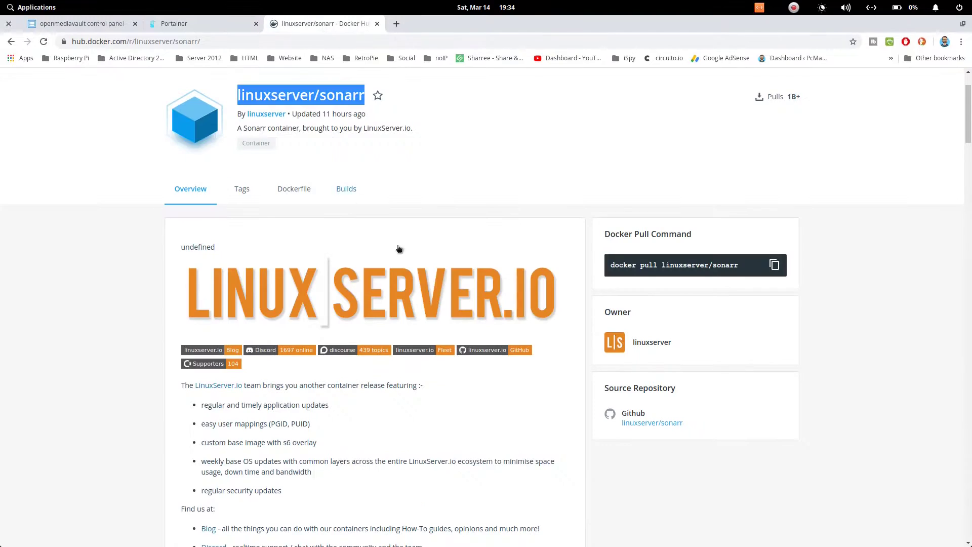
{"action": "scroll", "coordinate": [456, 235], "scroll_direction": "down", "scroll_amount": 10}
{"action": "scroll", "coordinate": [462, 231], "scroll_direction": "down", "scroll_amount": 10}
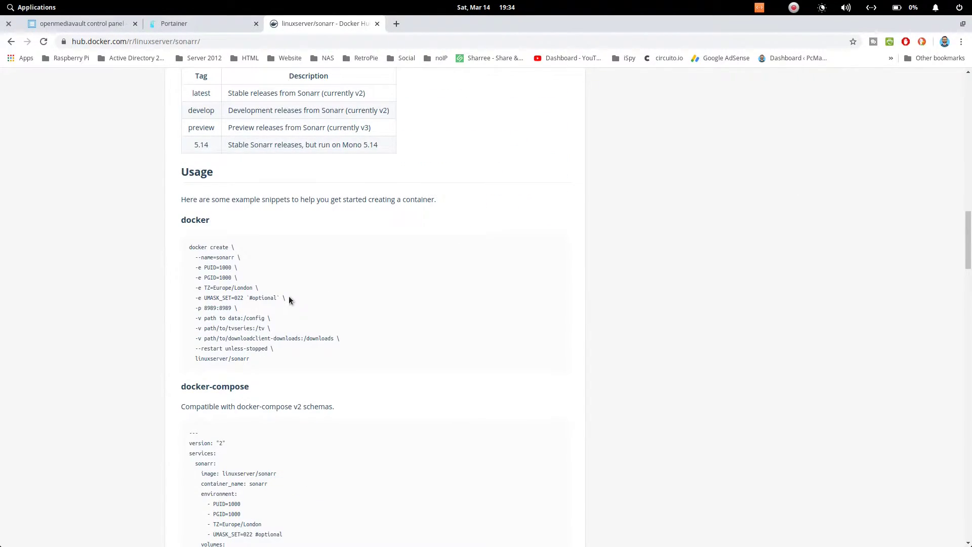
{"action": "scroll", "coordinate": [287, 297], "scroll_direction": "down", "scroll_amount": 1}
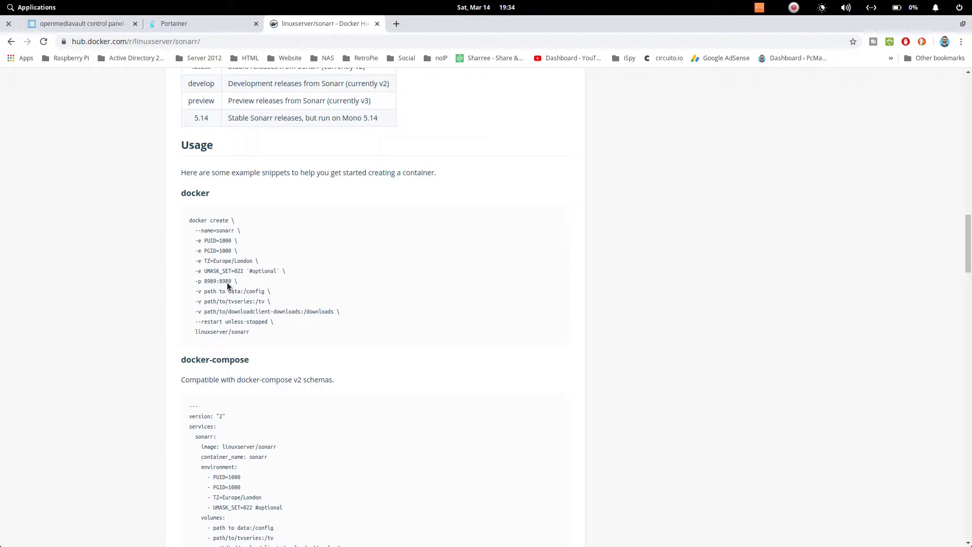
- Publish a new network port for the sonarr container, mapping host port 8989 to container port 8989
{"action": "left_click", "coordinate": [245, 23]}
{"action": "left_click", "coordinate": [324, 255]}
{"action": "left_click", "coordinate": [280, 273]}
{"action": "type", "text": "8989"}
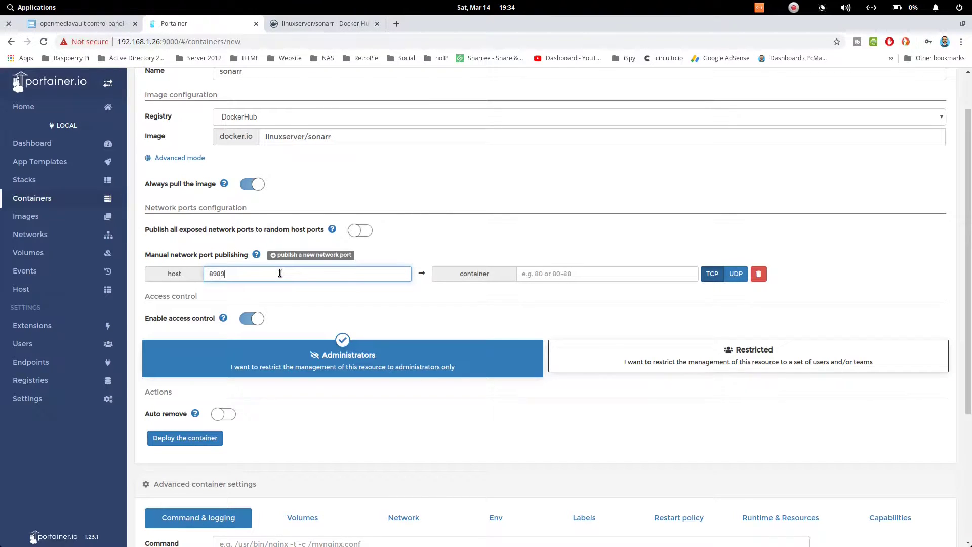
{"action": "left_click", "coordinate": [563, 274]}
{"action": "type", "text": "8989"}
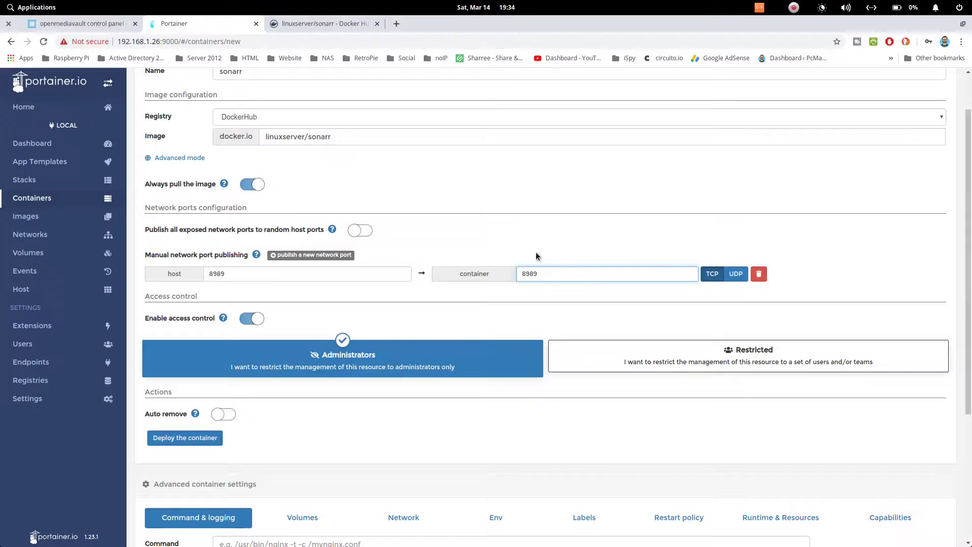
{"action": "scroll", "coordinate": [557, 245], "scroll_direction": "down", "scroll_amount": 3}
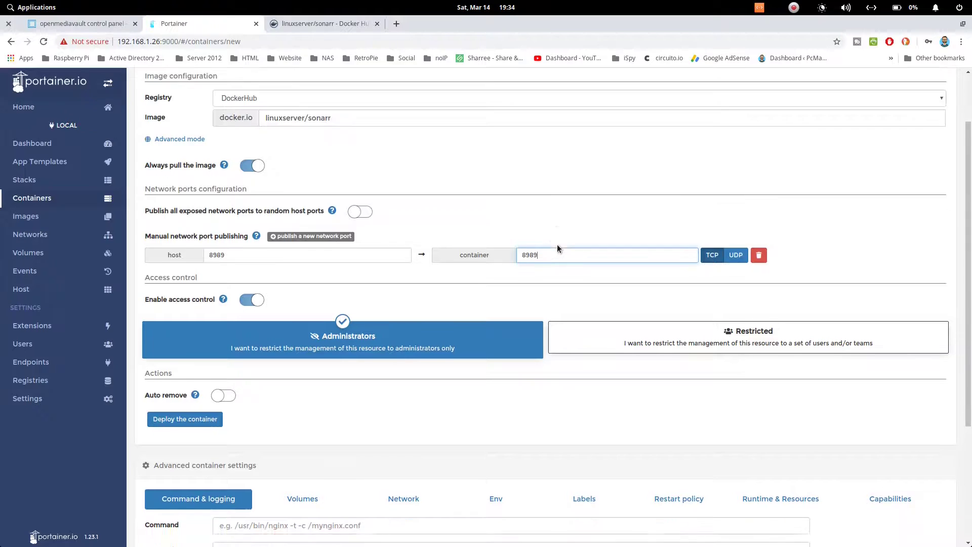
- Check the volume paths in the docker create example on Docker Hub and add two volume mappings to the sonarr container
{"action": "scroll", "coordinate": [557, 244], "scroll_direction": "down", "scroll_amount": 4}
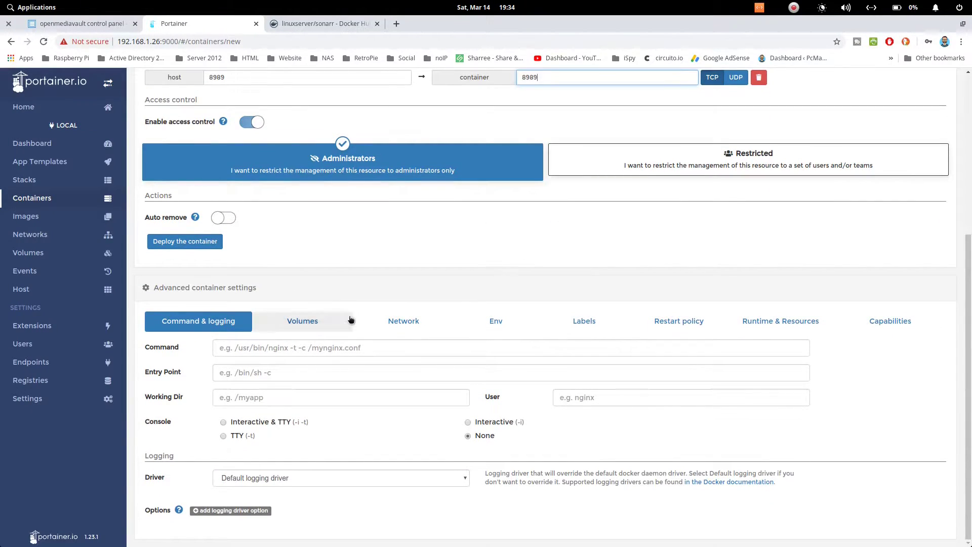
{"action": "left_click", "coordinate": [334, 324]}
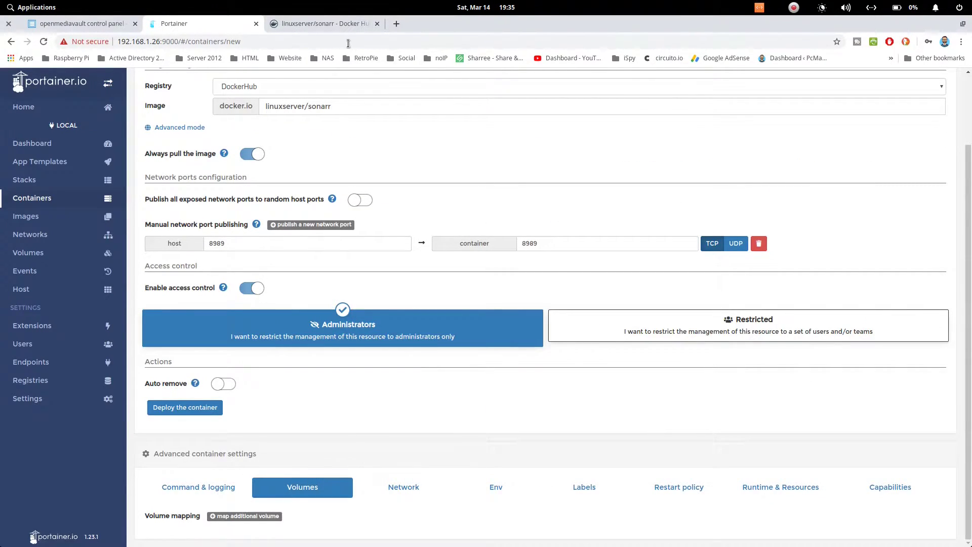
{"action": "left_click", "coordinate": [323, 24]}
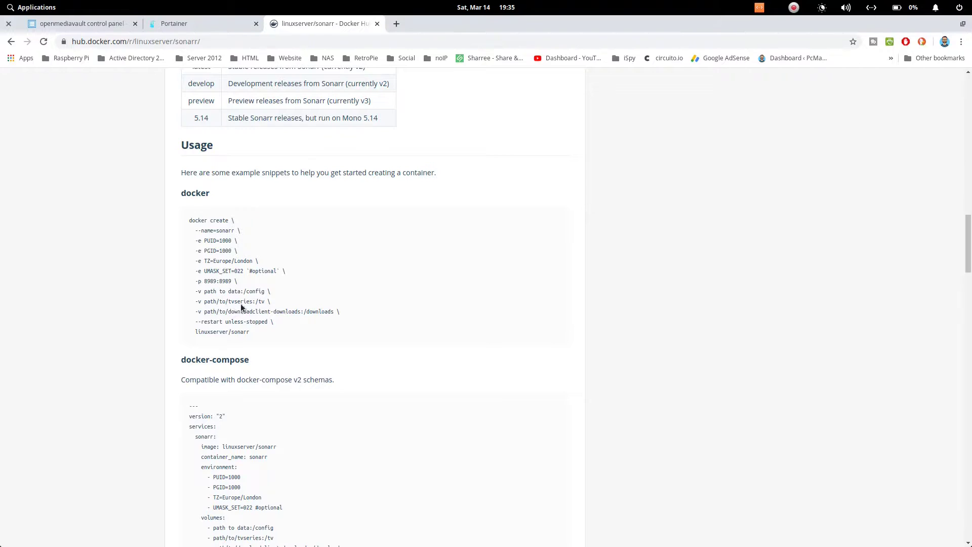
{"action": "left_click", "coordinate": [202, 24]}
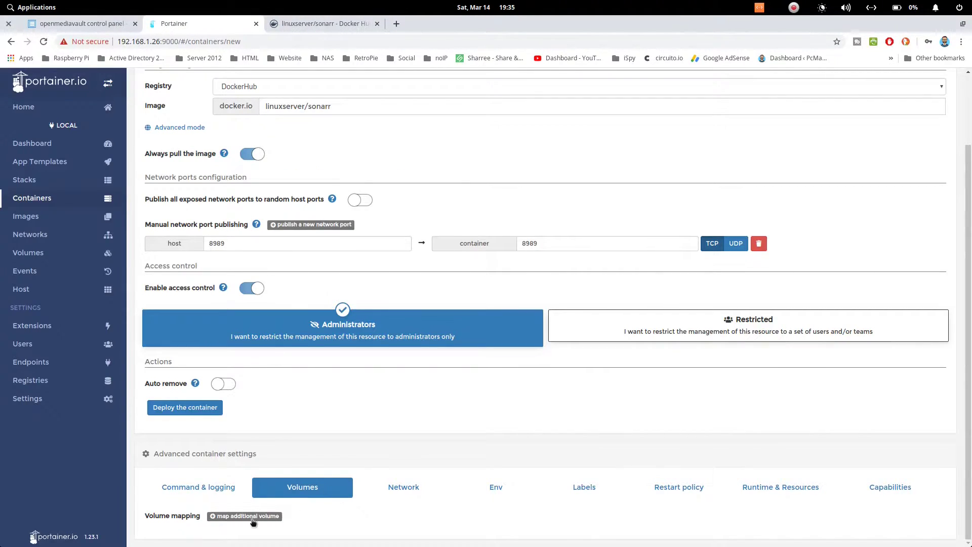
{"action": "left_click", "coordinate": [252, 517]}
{"action": "left_click", "coordinate": [259, 479]}
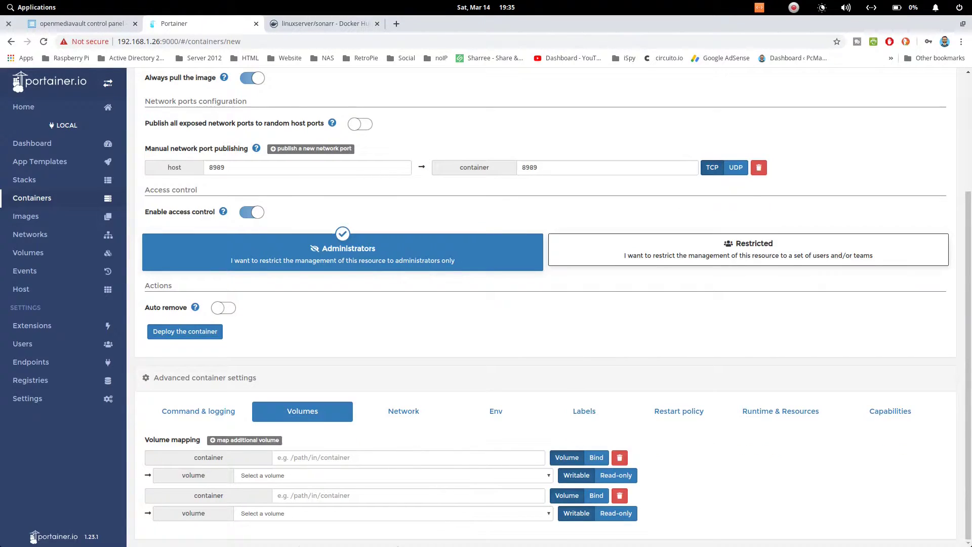
- Switch to the Files app and open the containers share on the raspberrypi SMB/CIFS network location
{"action": "left_click", "coordinate": [20, 8]}
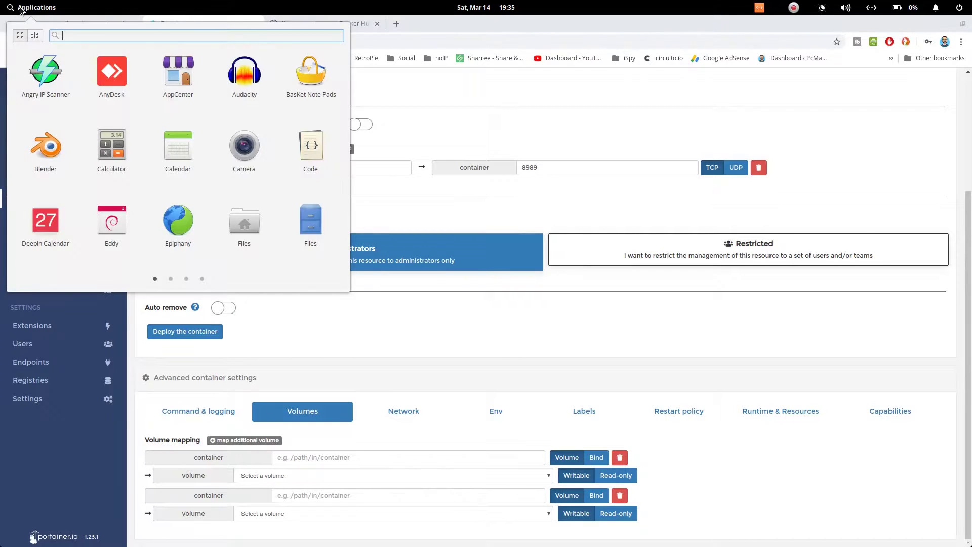
{"action": "left_click", "coordinate": [492, 222]}
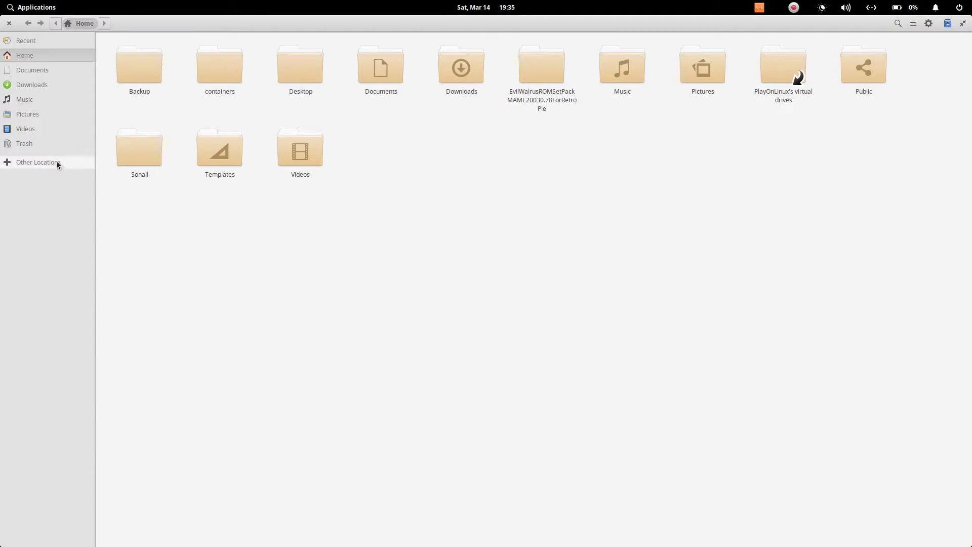
{"action": "left_click", "coordinate": [57, 163]}
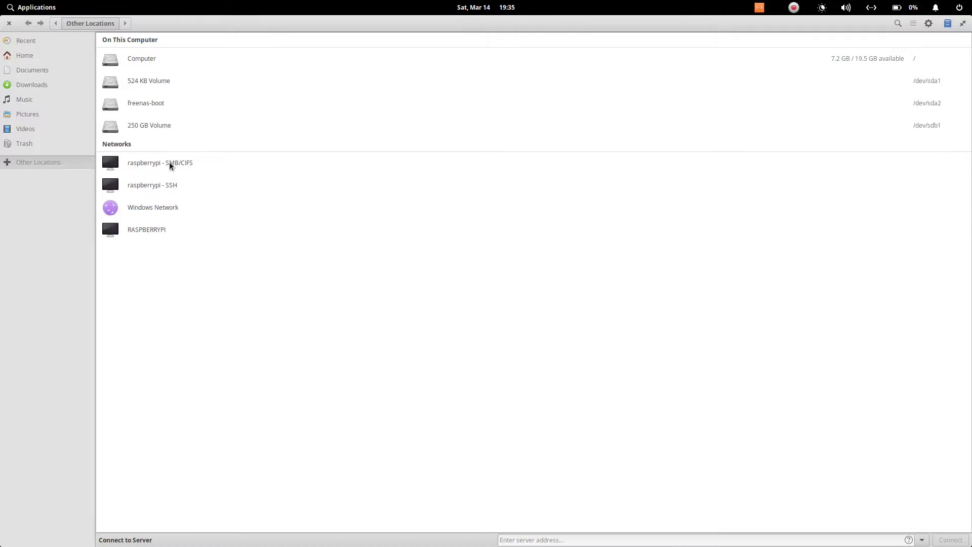
{"action": "left_click", "coordinate": [170, 167]}
{"action": "double_click", "coordinate": [150, 60]}
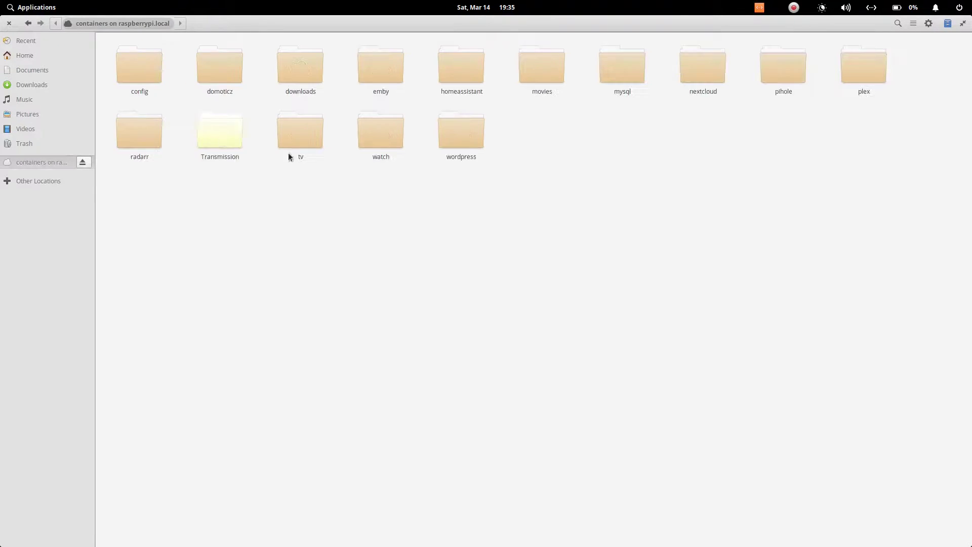
- Create a new folder named sonarr in the containers share
{"action": "right_click", "coordinate": [372, 199]}
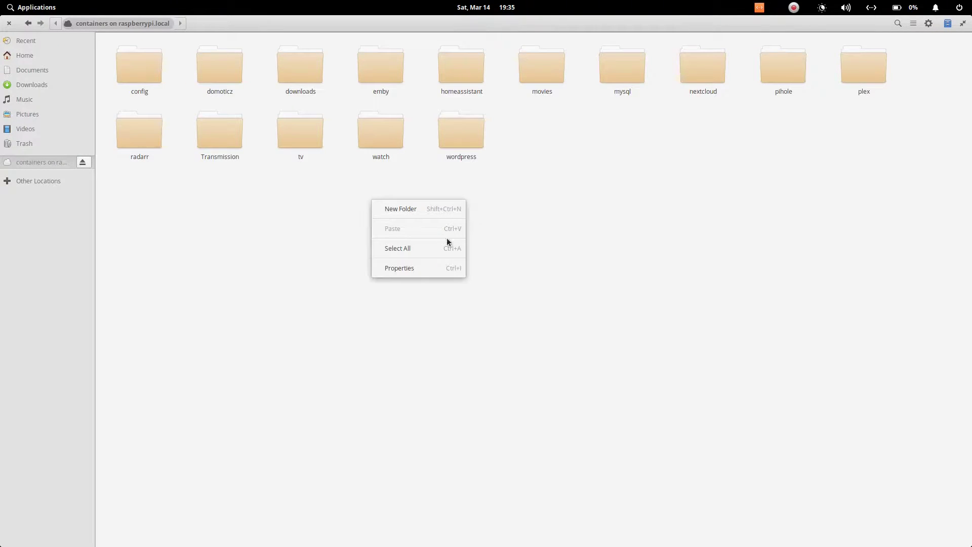
{"action": "left_click", "coordinate": [405, 210]}
{"action": "key", "text": "ctrl+v"}
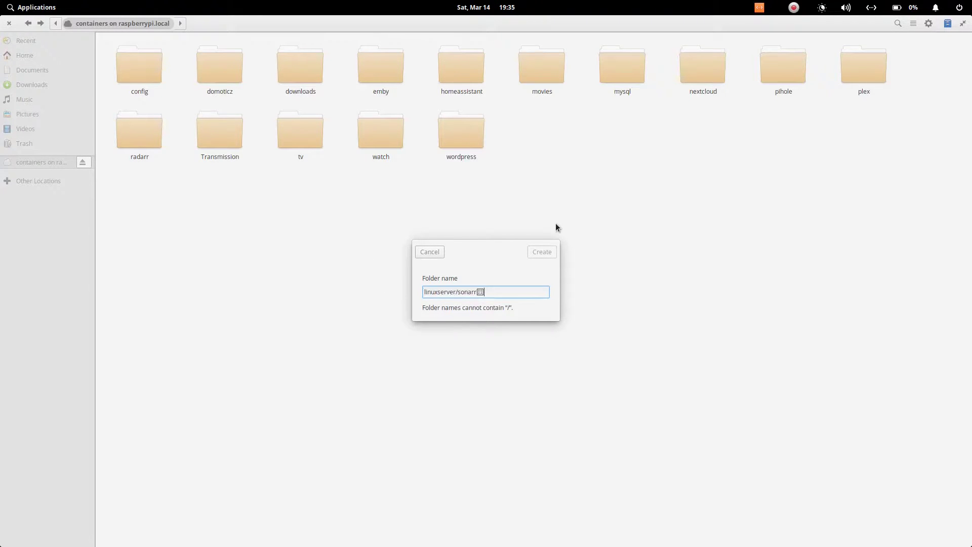
{"action": "key", "text": "BackSpace"}
{"action": "key", "text": "BackSpace"}
{"action": "key", "text": "BackSpace"}
{"action": "key", "text": "BackSpace"}
{"action": "key", "text": "BackSpace"}
{"action": "key", "text": "BackSpace"}
{"action": "key", "text": "BackSpace"}
{"action": "key", "text": "BackSpace"}
{"action": "key", "text": "BackSpace"}
{"action": "key", "text": "BackSpace"}
{"action": "key", "text": "BackSpace"}
{"action": "key", "text": "BackSpace"}
{"action": "key", "text": "BackSpace"}
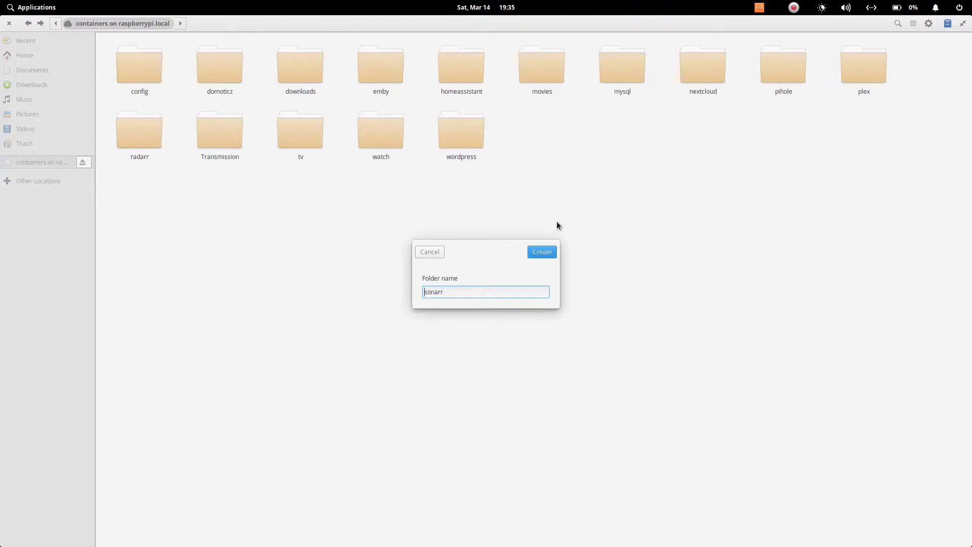
{"action": "left_click", "coordinate": [550, 253]}
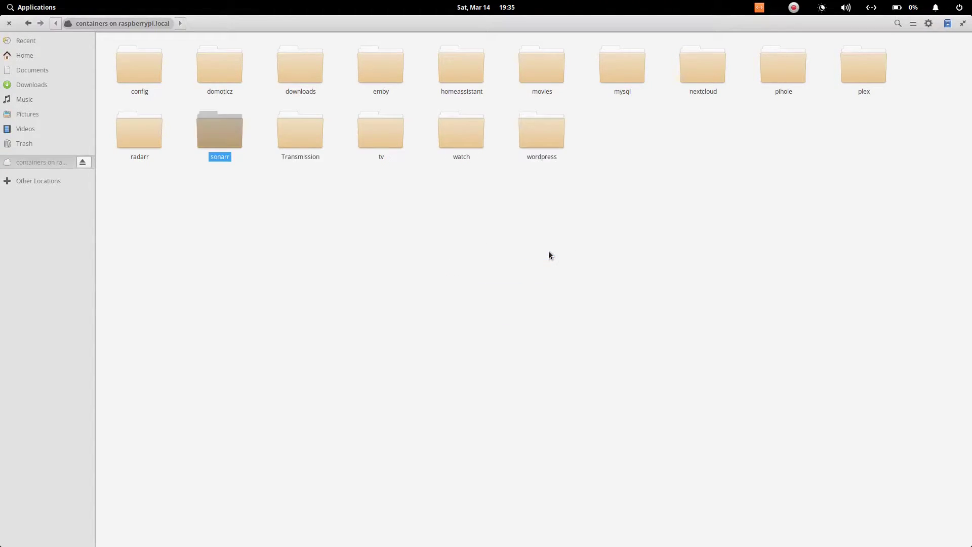
- Create a folder named config inside the sonarr folder
{"action": "double_click", "coordinate": [230, 131]}
{"action": "right_click", "coordinate": [252, 162]}
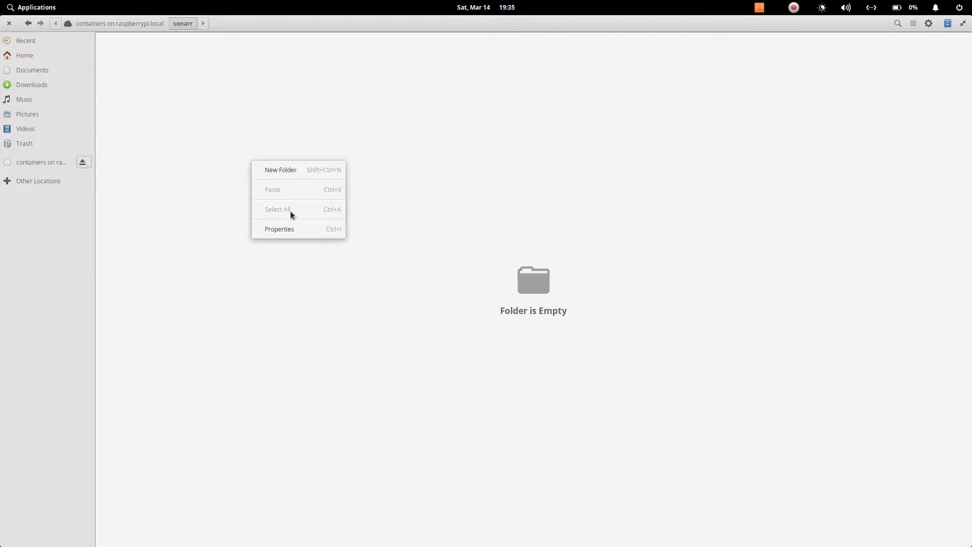
{"action": "left_click", "coordinate": [295, 169]}
{"action": "type", "text": "config"}
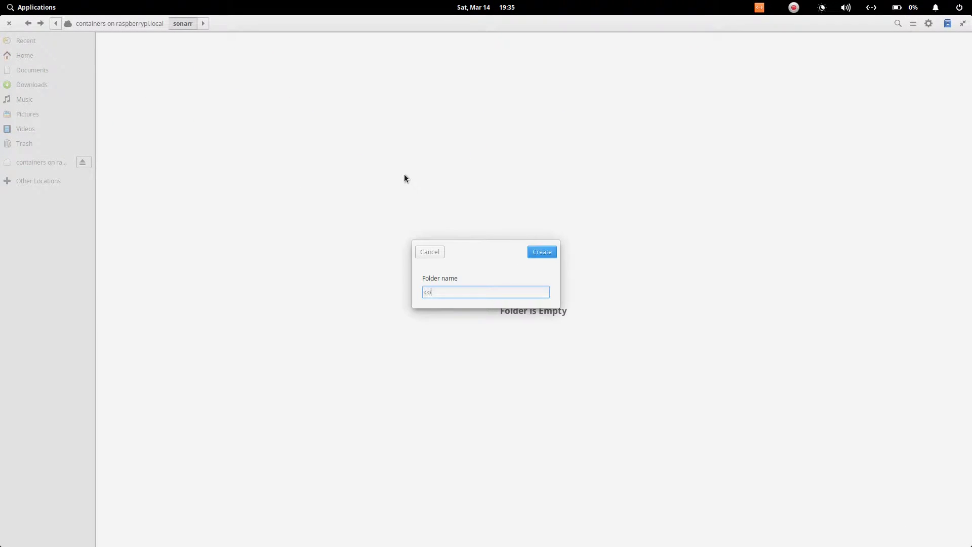
{"action": "left_click", "coordinate": [539, 256]}
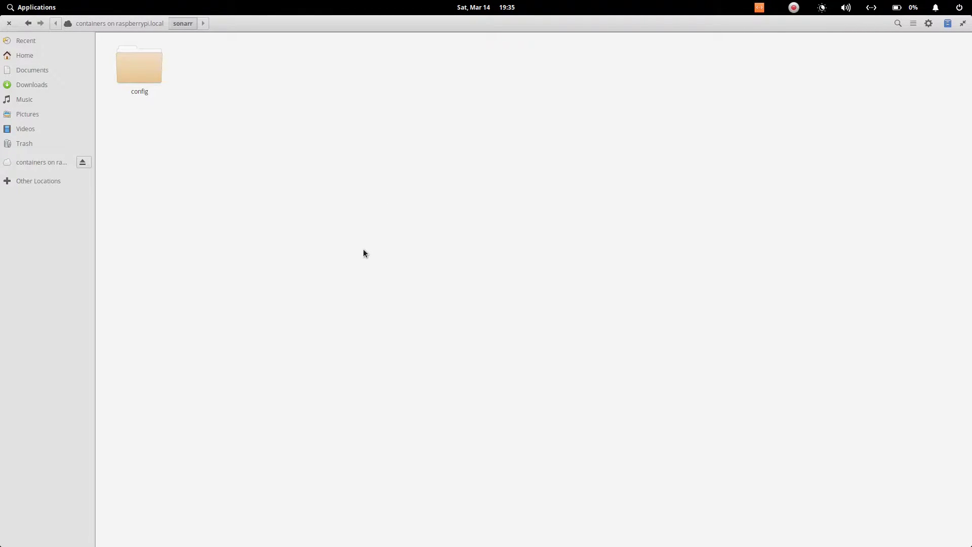
- Switch back to Portainer and set the first volume mapping's container path to /config
{"action": "key", "text": "alt+Tab"}
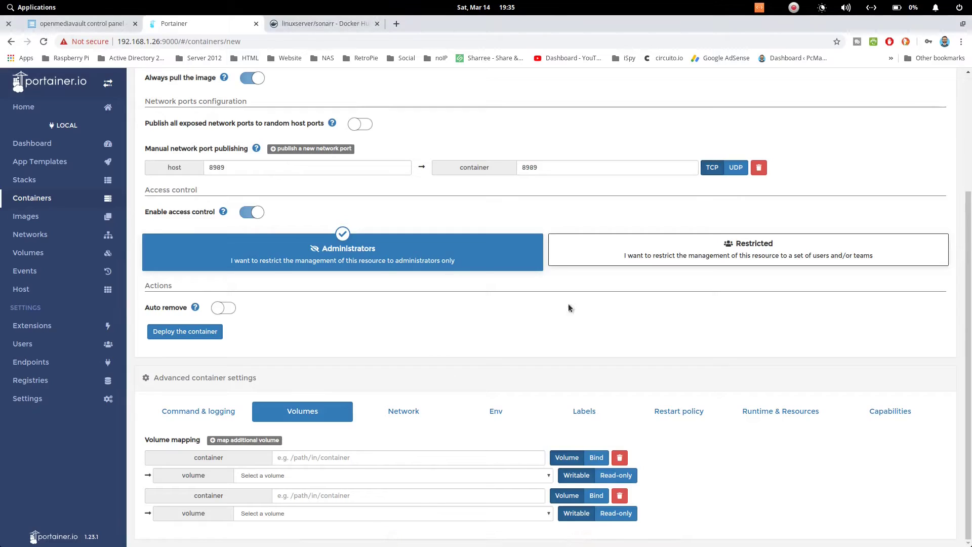
{"action": "left_click", "coordinate": [414, 458]}
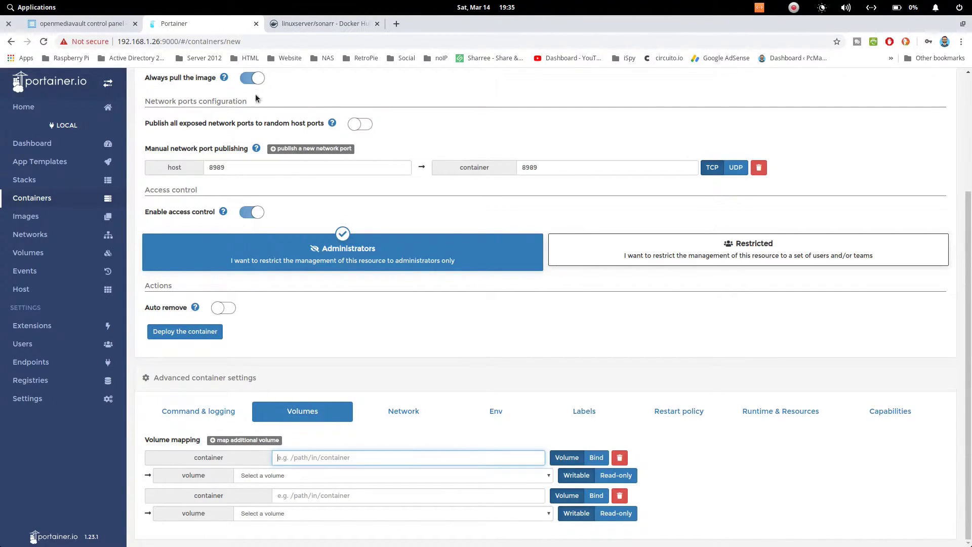
{"action": "type", "text": "/config"}
- Copy the Docker Storage path from the openmediavault control panel and recheck the volume paths on Docker Hub before returning to Portainer
{"action": "left_click", "coordinate": [50, 24]}
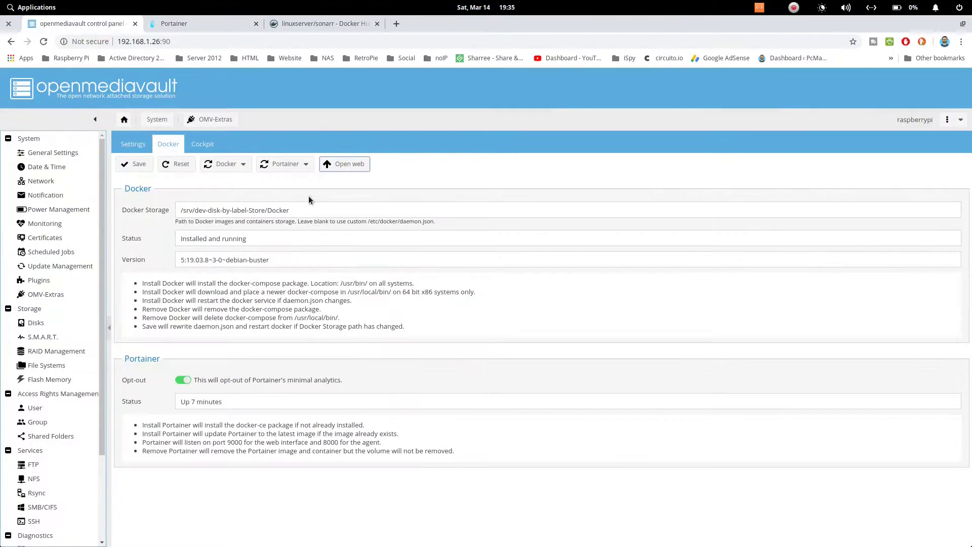
{"action": "left_click_drag", "start_coordinate": [306, 211], "coordinate": [155, 215]}
{"action": "right_click", "coordinate": [250, 213]}
{"action": "left_click", "coordinate": [272, 226]}
{"action": "left_click", "coordinate": [346, 24]}
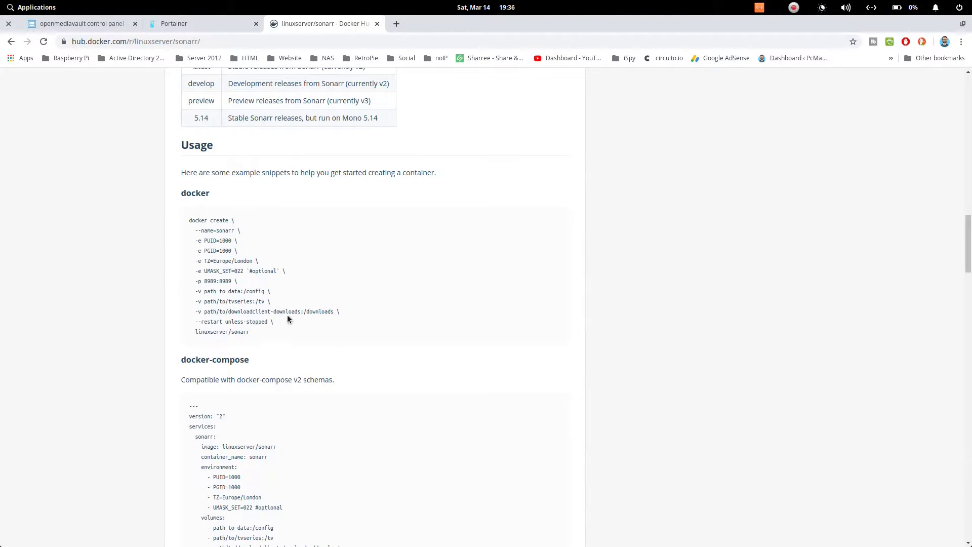
{"action": "left_click", "coordinate": [217, 23]}
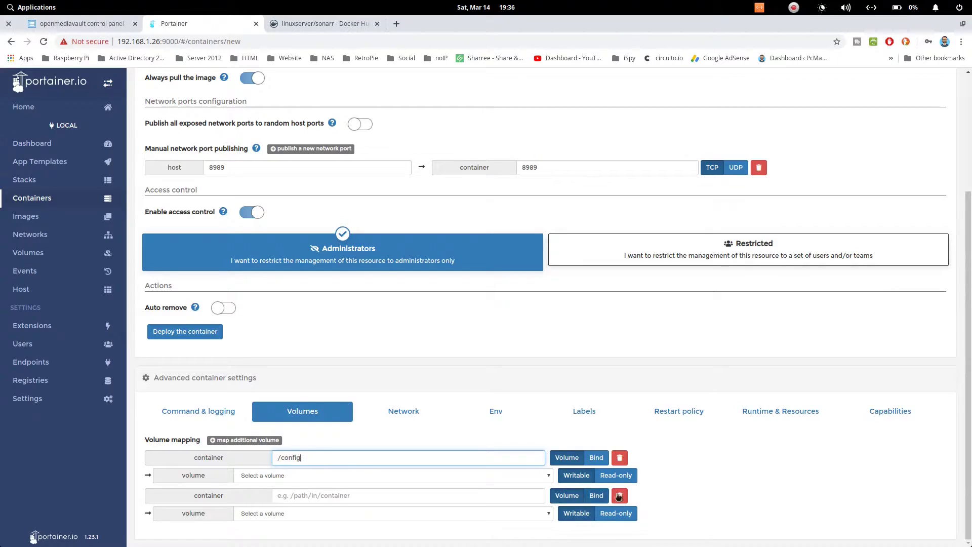
- Switch both volume mappings to Bind and set the /config host path to /srv/dev-disk-by-label-Store/Containers/sonarr
{"action": "left_click", "coordinate": [597, 457]}
{"action": "left_click", "coordinate": [596, 495]}
{"action": "left_click", "coordinate": [335, 475]}
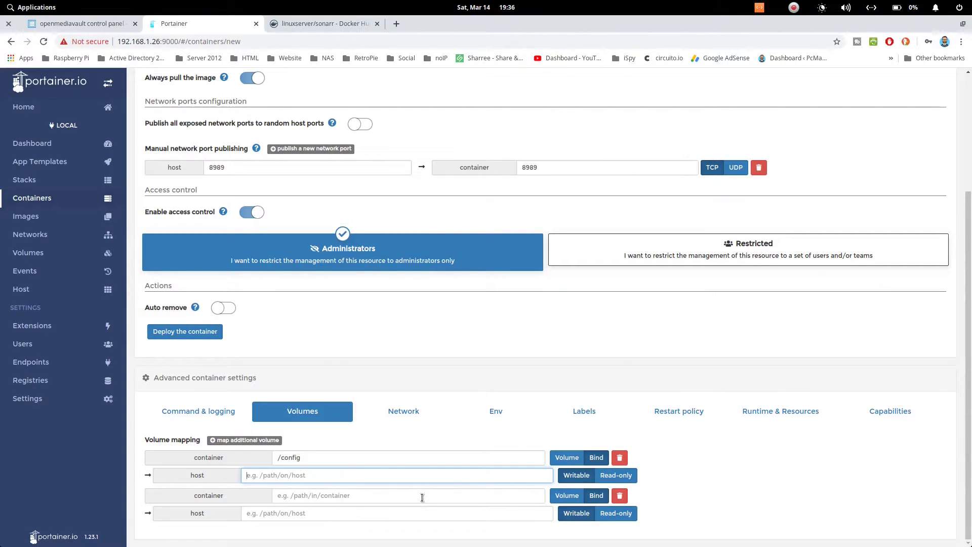
{"action": "key", "text": "ctrl+v"}
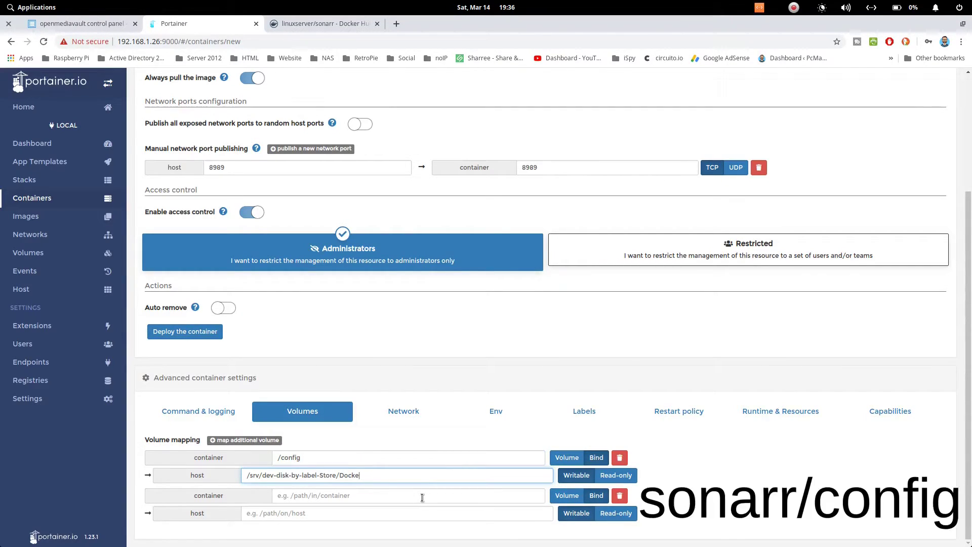
{"action": "key", "text": "BackSpace"}
{"action": "key", "text": "BackSpace"}
{"action": "type", "text": "Containers/sonarr"}
{"action": "scroll", "coordinate": [441, 467], "scroll_direction": "up", "scroll_amount": 3}
{"action": "scroll", "coordinate": [442, 463], "scroll_direction": "down", "scroll_amount": 3}
- Map host path /srv/dev-disk-by-label-Store/Containers/tv to container path /tv in the second volume mapping
{"action": "left_click_drag", "start_coordinate": [398, 476], "coordinate": [251, 470]}
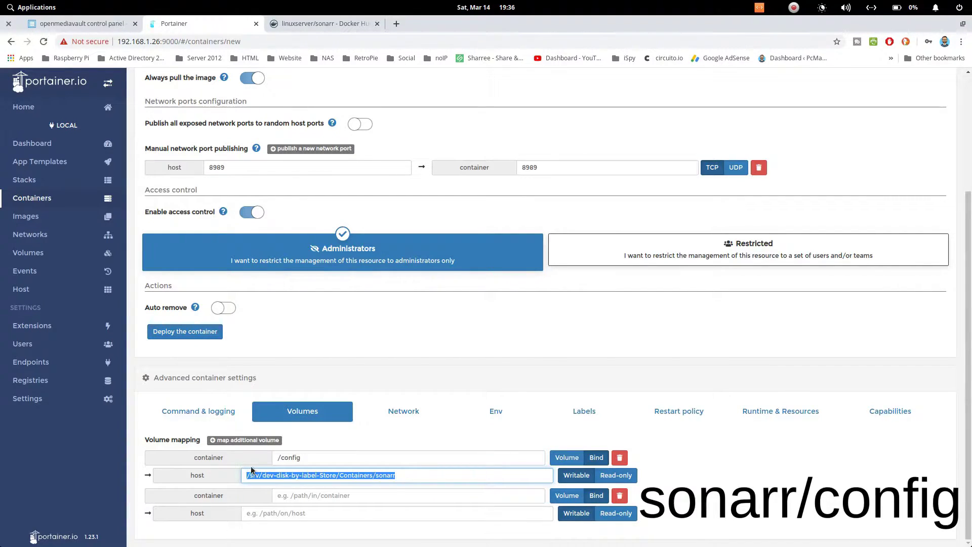
{"action": "left_click", "coordinate": [451, 514]}
{"action": "key", "text": "ctrl+v"}
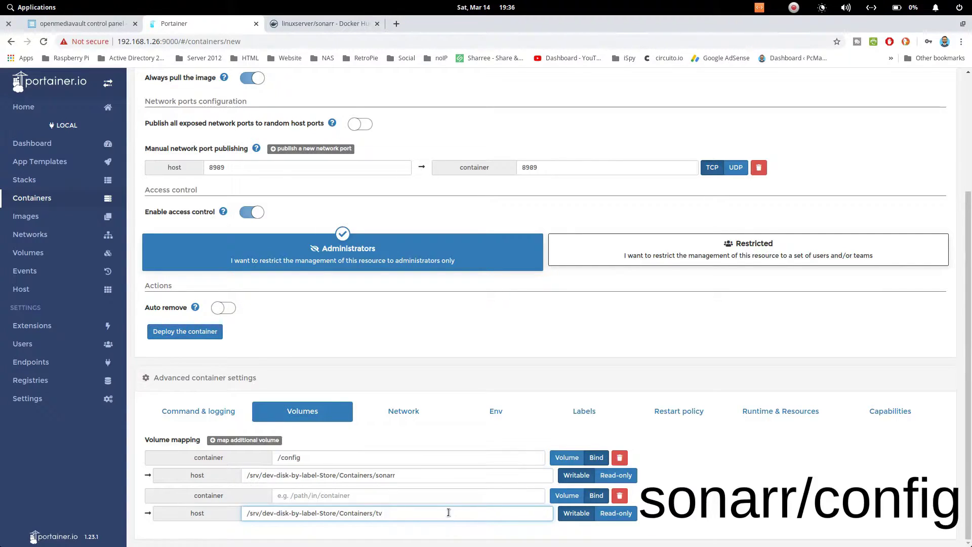
{"action": "left_click", "coordinate": [303, 27]}
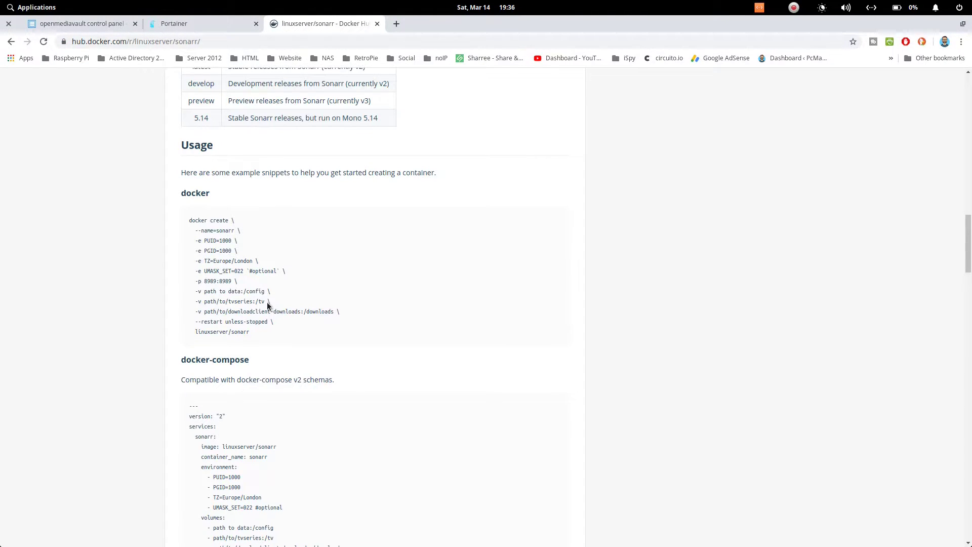
{"action": "left_click", "coordinate": [236, 20]}
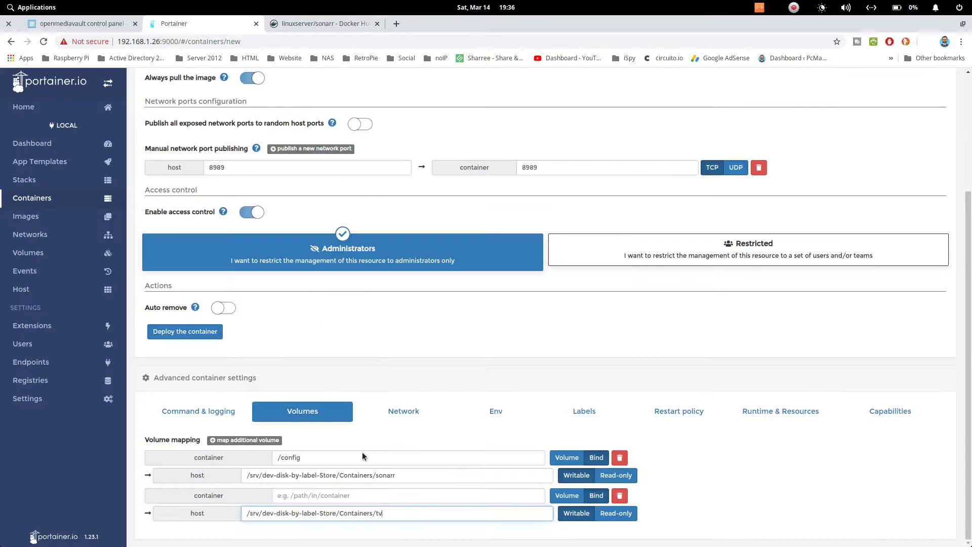
{"action": "left_click", "coordinate": [334, 494]}
{"action": "type", "text": "/tv"}
- Check the tv folder in the containers share with the file manager, and return to Portainer in the browser
{"action": "left_click", "coordinate": [506, 537]}
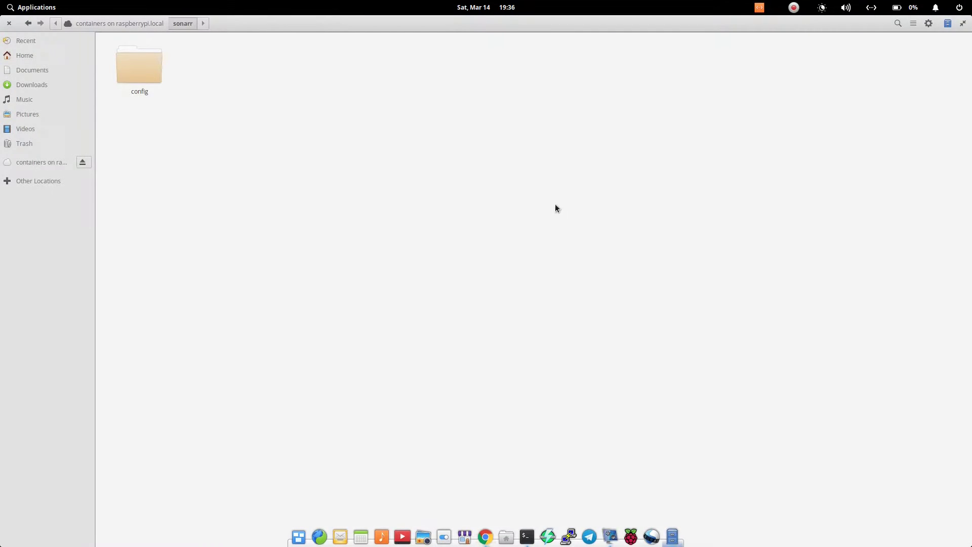
{"action": "left_click", "coordinate": [28, 24]}
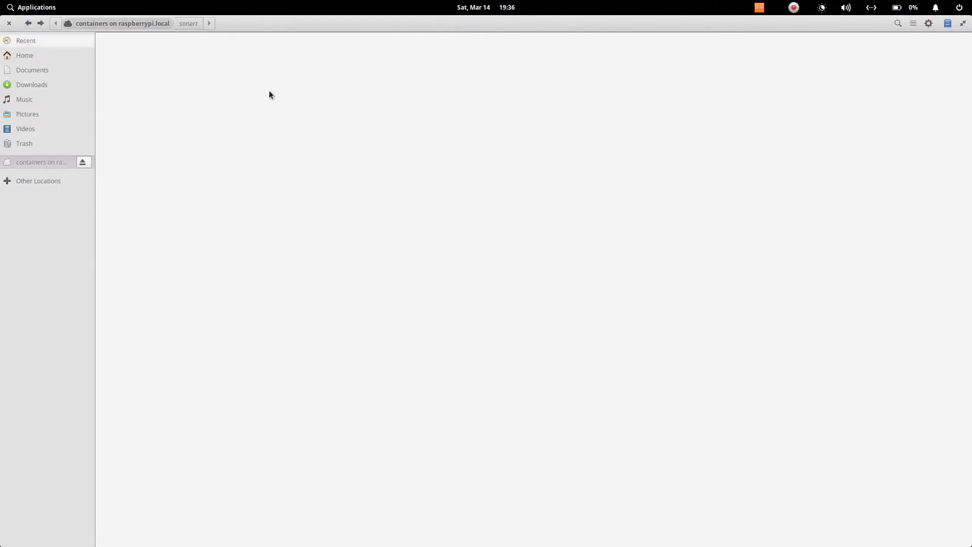
{"action": "left_click", "coordinate": [386, 143]}
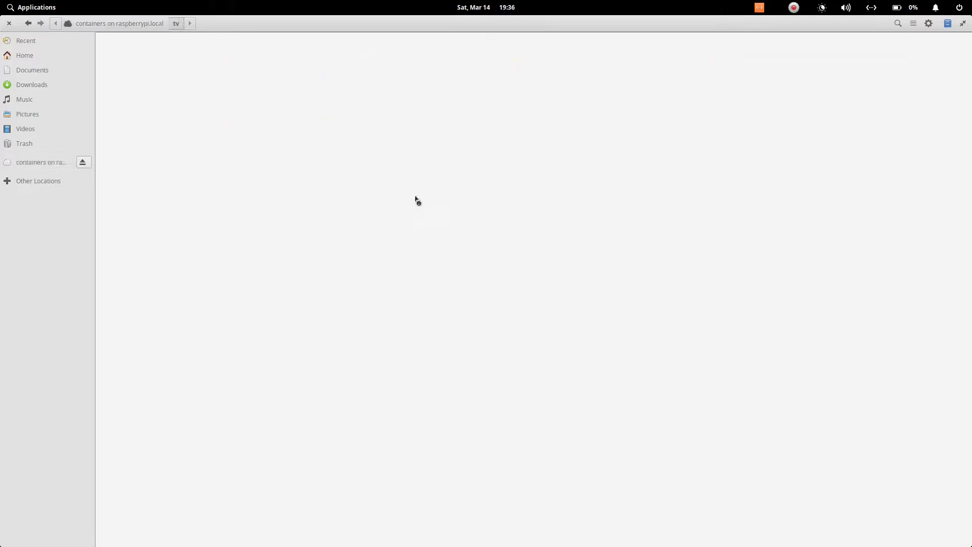
{"action": "left_click", "coordinate": [29, 22]}
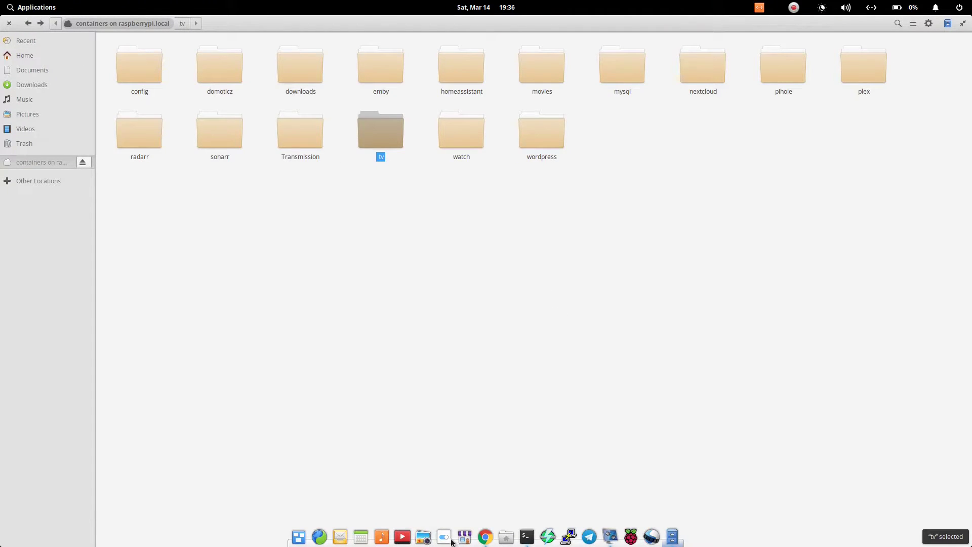
{"action": "left_click", "coordinate": [485, 536]}
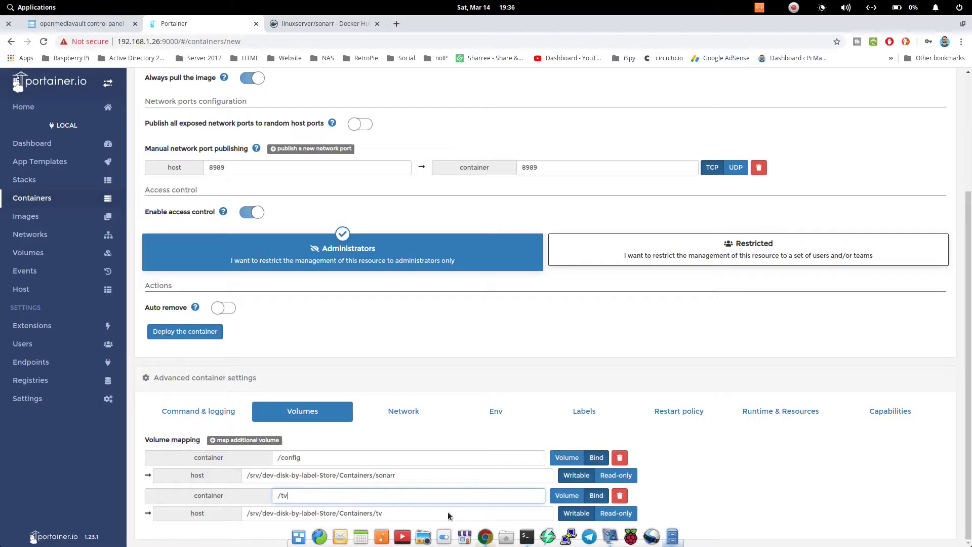
- Open the container's environment variable settings, copy the name UMASK_SET from the Docker Hub docker create snippet, and return to Portainer
{"action": "left_click", "coordinate": [417, 418]}
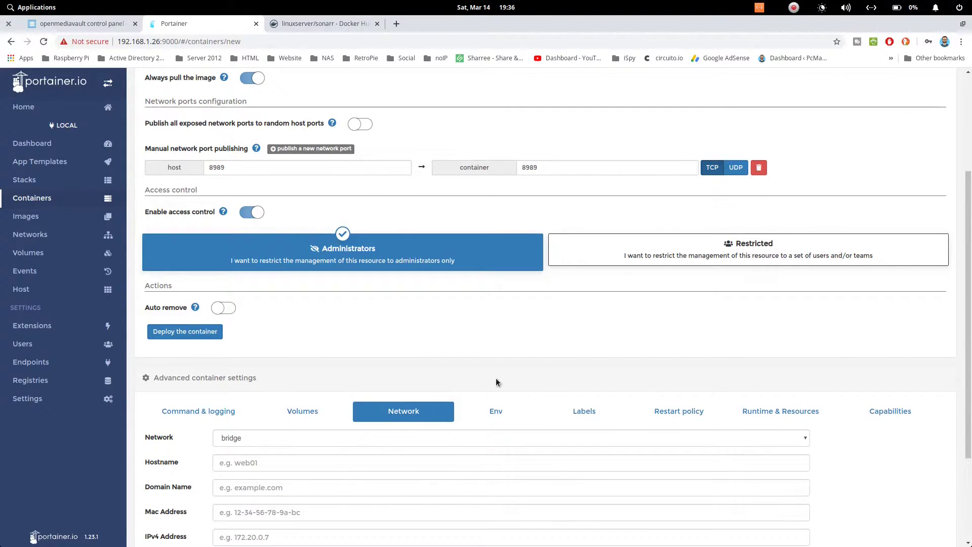
{"action": "left_click", "coordinate": [495, 411]}
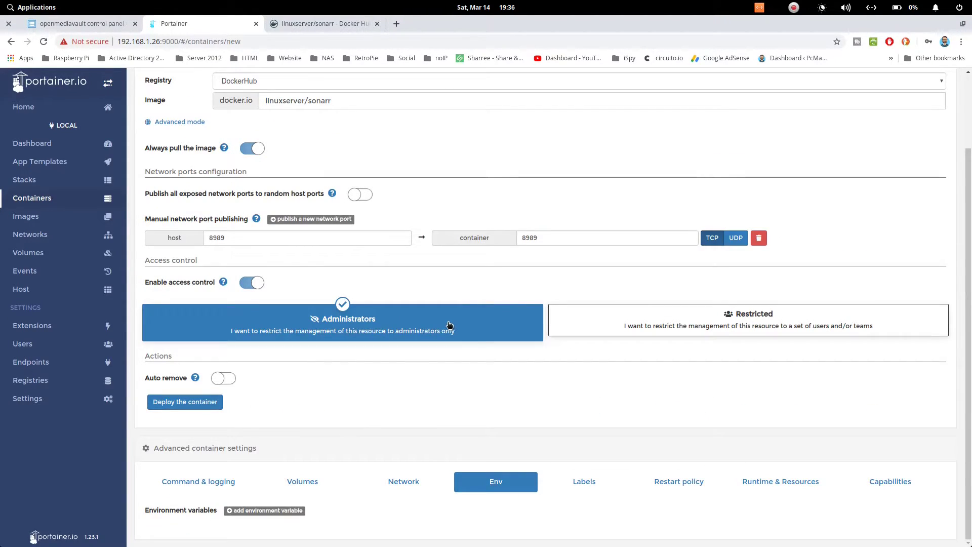
{"action": "left_click", "coordinate": [327, 25]}
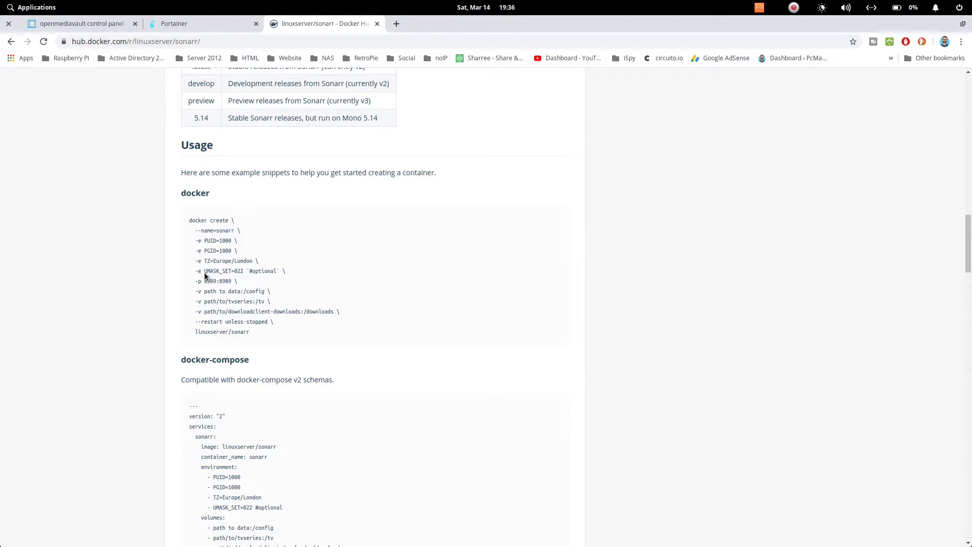
{"action": "left_click_drag", "start_coordinate": [205, 273], "coordinate": [231, 276]}
{"action": "right_click", "coordinate": [231, 276]}
{"action": "left_click", "coordinate": [239, 272]}
{"action": "left_click", "coordinate": [200, 24]}
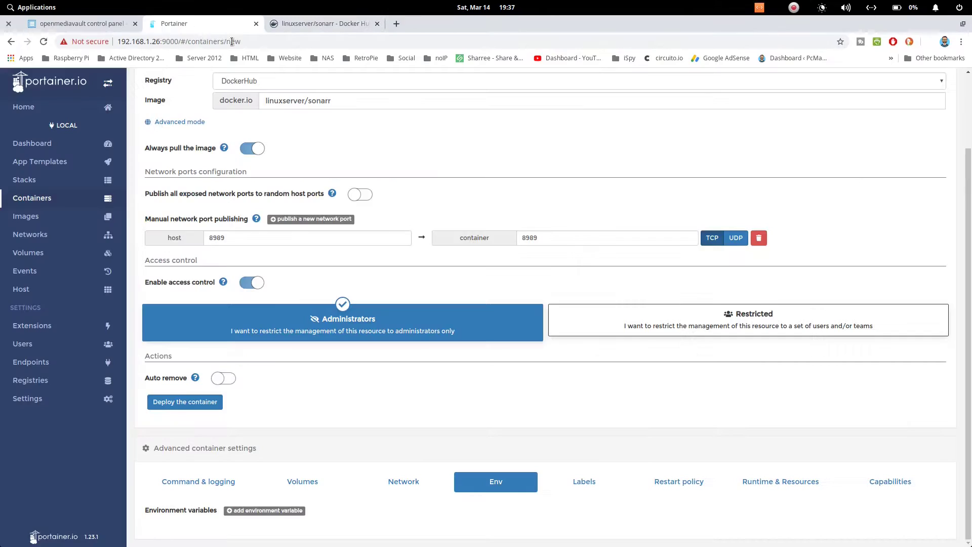
- Add four empty environment variable rows to the container
{"action": "left_click", "coordinate": [266, 511]}
{"action": "scroll", "coordinate": [266, 506], "scroll_direction": "down", "scroll_amount": 1}
{"action": "left_click", "coordinate": [265, 494]}
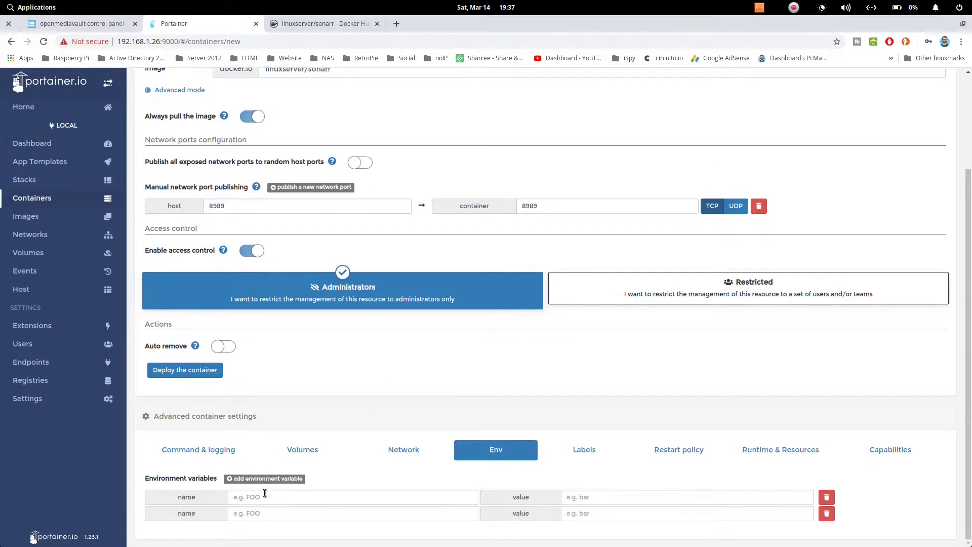
{"action": "left_click", "coordinate": [265, 479]}
{"action": "left_click", "coordinate": [266, 465]}
- Paste UMASK_SET as the name of the fourth environment variable and set its value to 022
{"action": "left_click", "coordinate": [261, 513]}
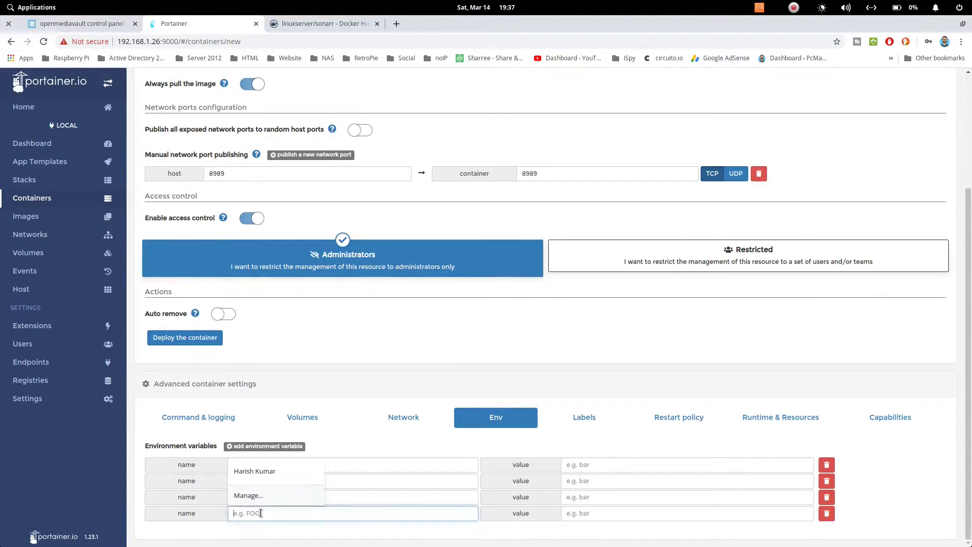
{"action": "right_click", "coordinate": [261, 513]}
{"action": "left_click", "coordinate": [299, 415]}
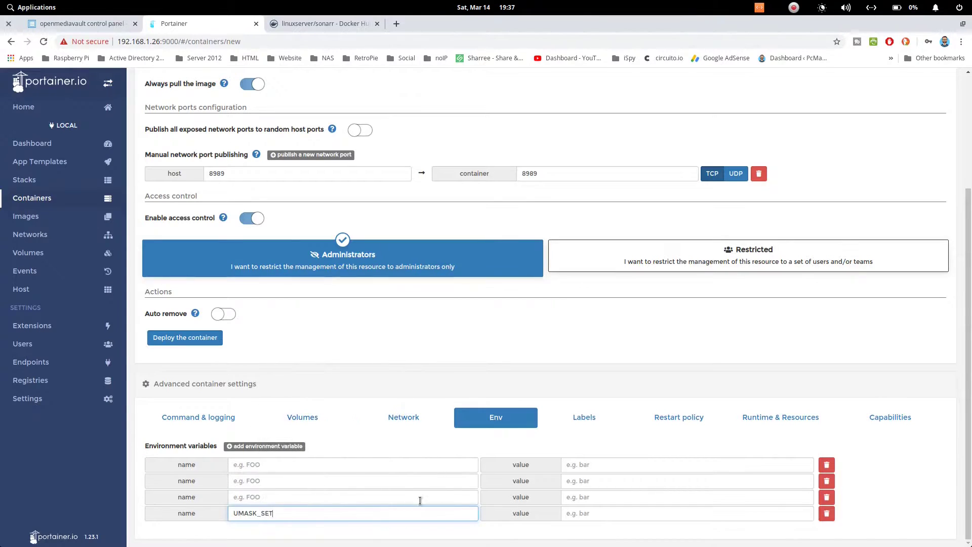
{"action": "left_click", "coordinate": [614, 512]}
{"action": "type", "text": "022"}
- Recheck the variables on Docker Hub and define the third environment variable as TZ with the value Asia/Kolkata
{"action": "left_click", "coordinate": [319, 24]}
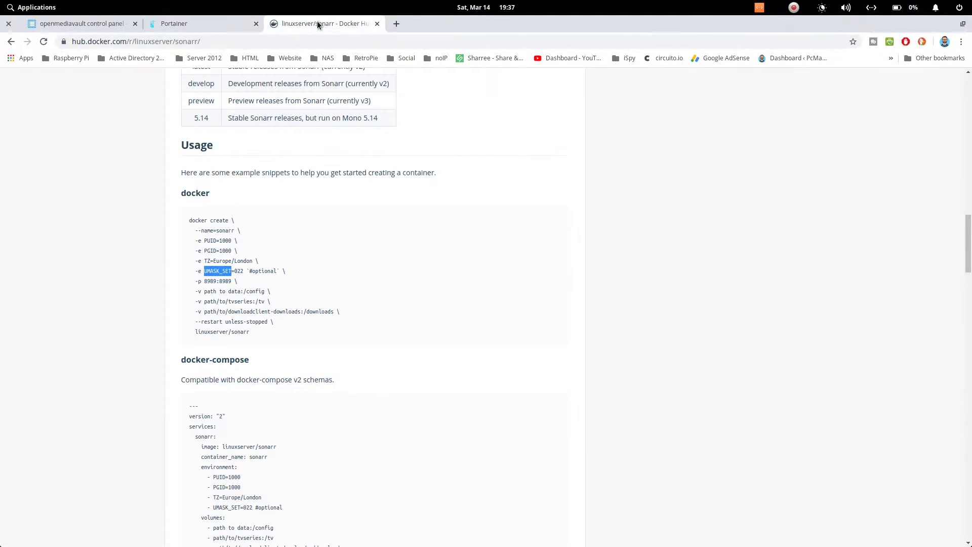
{"action": "left_click", "coordinate": [222, 31]}
{"action": "left_click", "coordinate": [311, 495]}
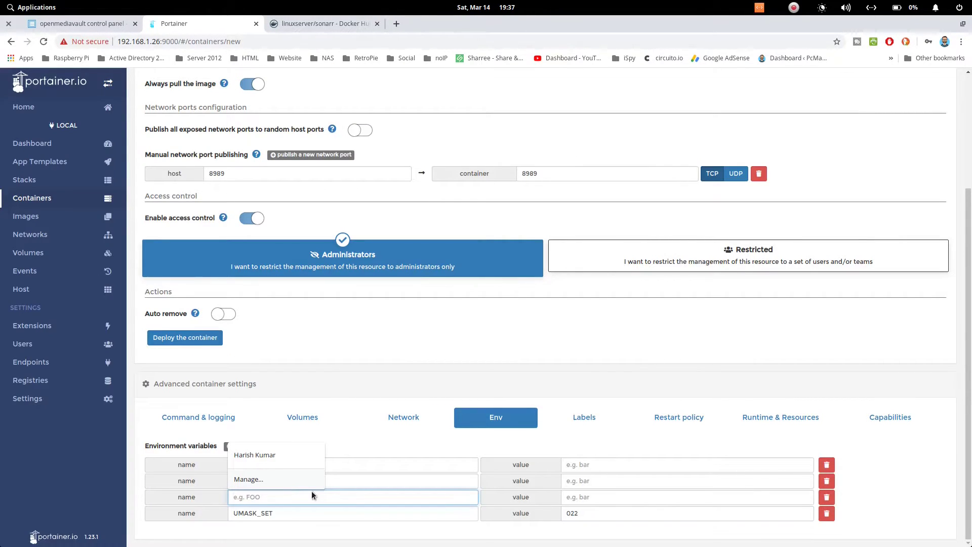
{"action": "type", "text": "TZ"}
{"action": "left_click", "coordinate": [647, 497]}
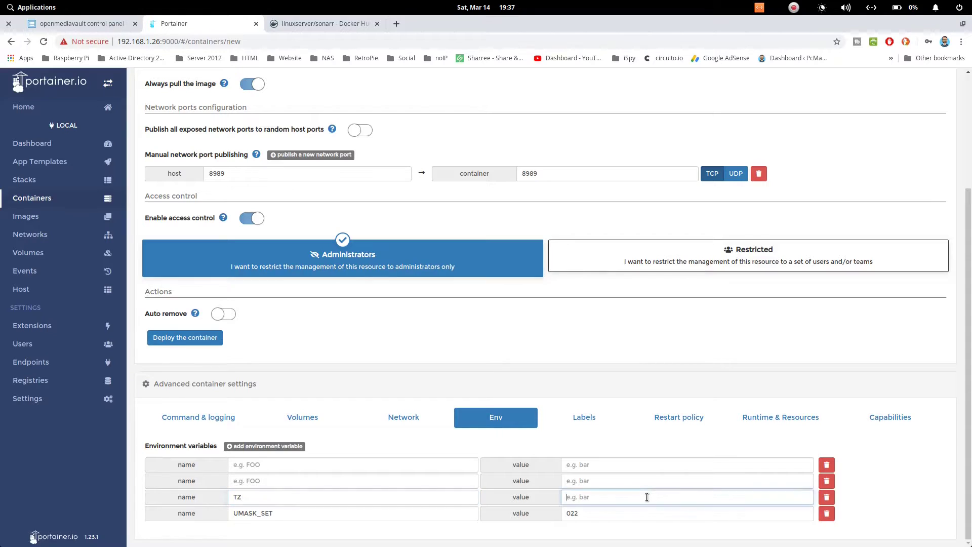
{"action": "type", "text": "Asia/Kolkata"}
- Define the first two environment variables as PUID with the value 1001 and PGID with the value 100
{"action": "left_click", "coordinate": [270, 463]}
{"action": "type", "text": "PUID"}
{"action": "left_click", "coordinate": [282, 481]}
{"action": "type", "text": "PGID"}
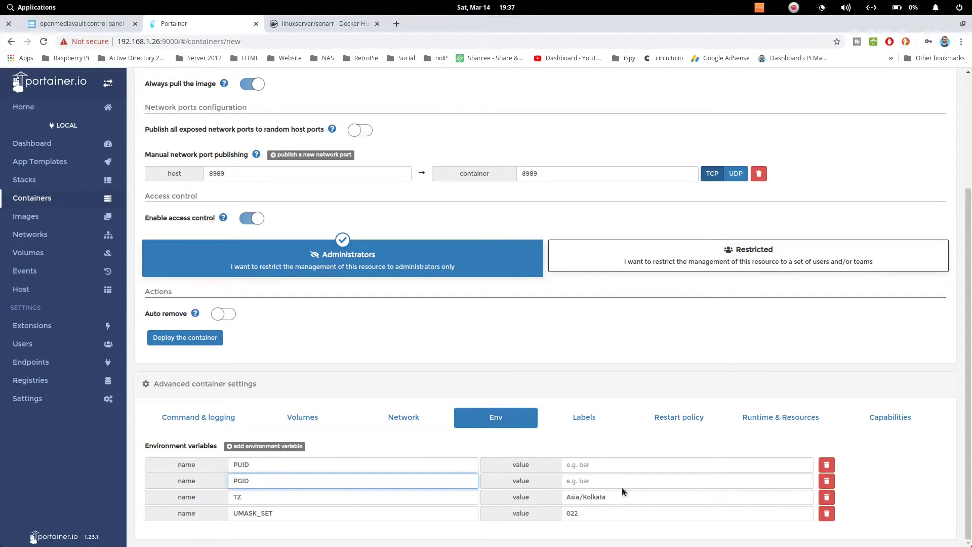
{"action": "left_click", "coordinate": [633, 465]}
{"action": "type", "text": "1001"}
{"action": "left_click", "coordinate": [642, 486]}
{"action": "type", "text": "100"}
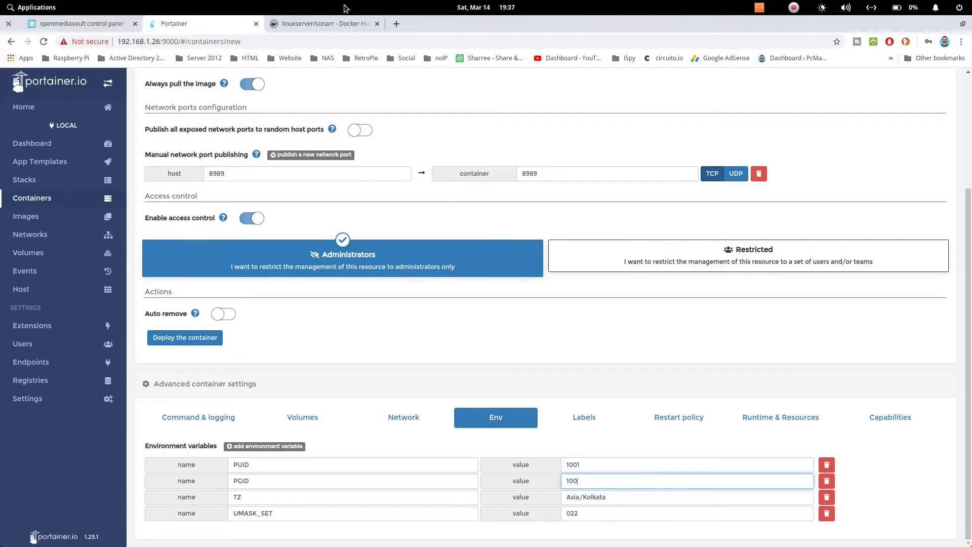
- Check the restart option in the Docker Hub snippet and set the container's restart policy to Unless stopped
{"action": "left_click", "coordinate": [346, 24]}
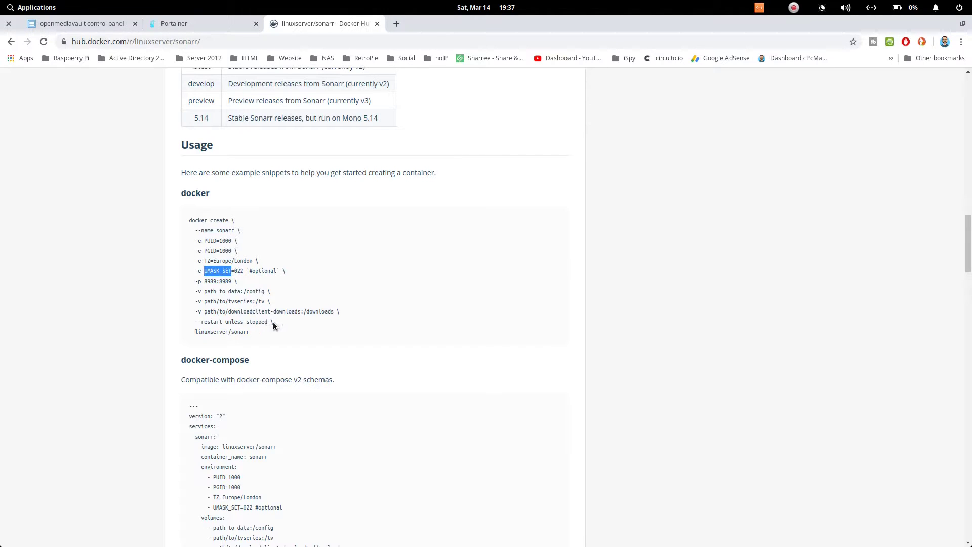
{"action": "left_click", "coordinate": [203, 23]}
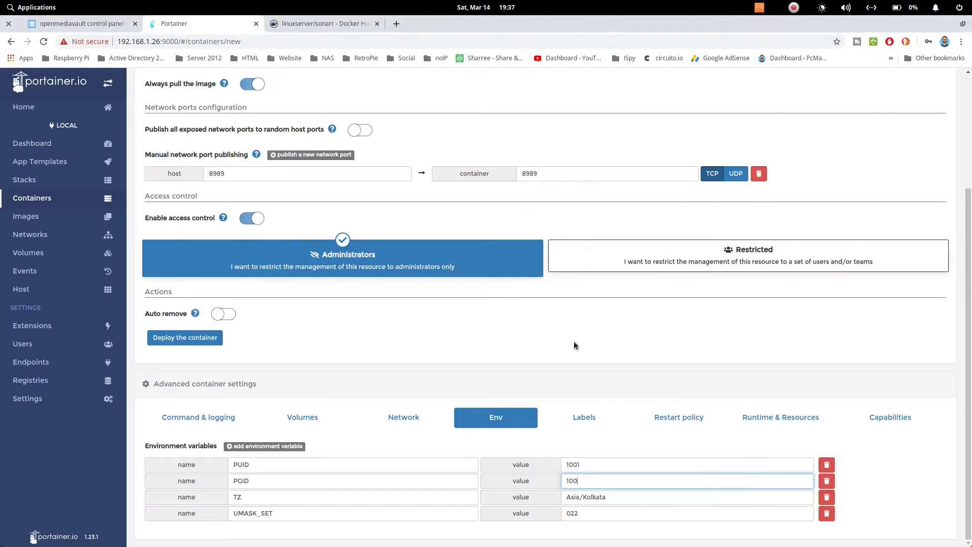
{"action": "left_click", "coordinate": [681, 422]}
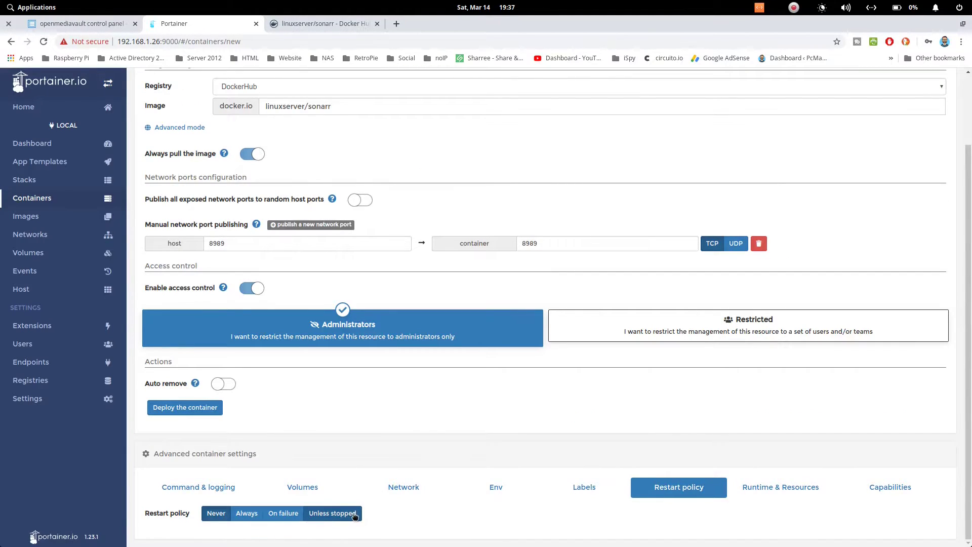
{"action": "left_click", "coordinate": [328, 520]}
- Recheck the volume paths in the Docker Hub snippet and add a third volume mapping in Portainer
{"action": "left_click", "coordinate": [291, 26]}
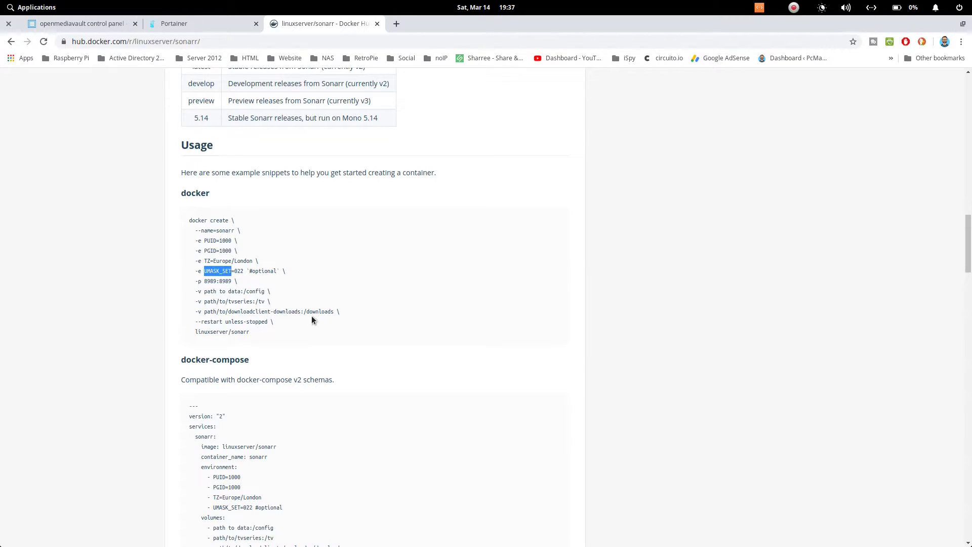
{"action": "left_click", "coordinate": [201, 20]}
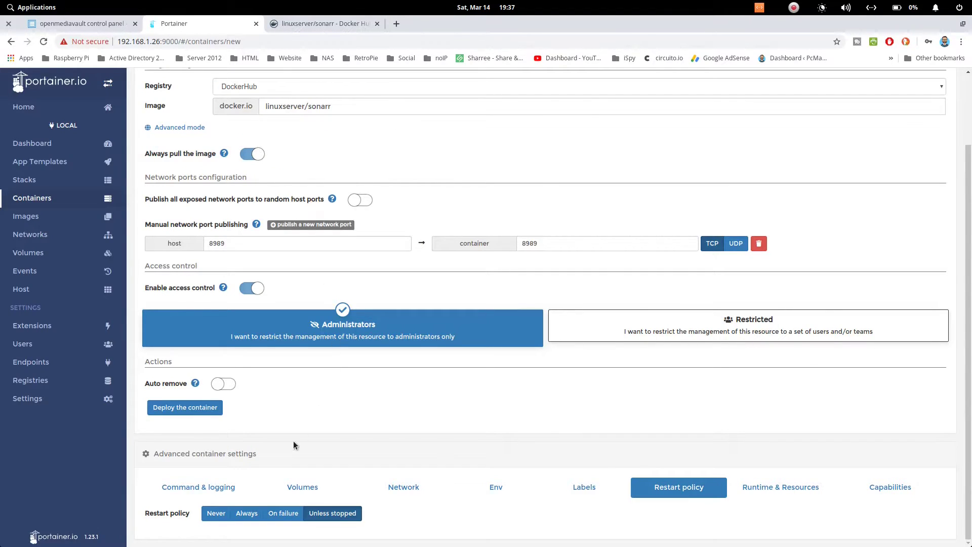
{"action": "left_click", "coordinate": [302, 482]}
{"action": "scroll", "coordinate": [302, 456], "scroll_direction": "down", "scroll_amount": 3}
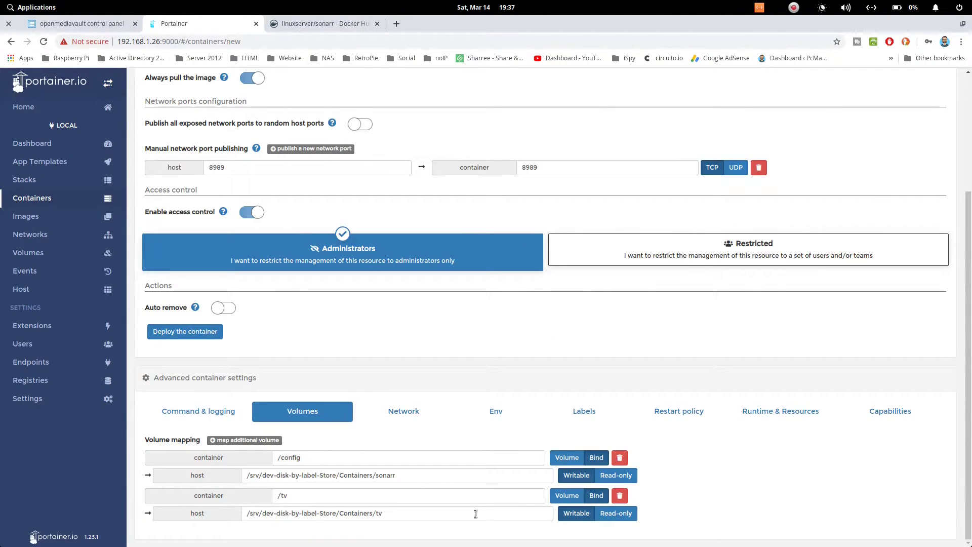
{"action": "left_click", "coordinate": [276, 440]}
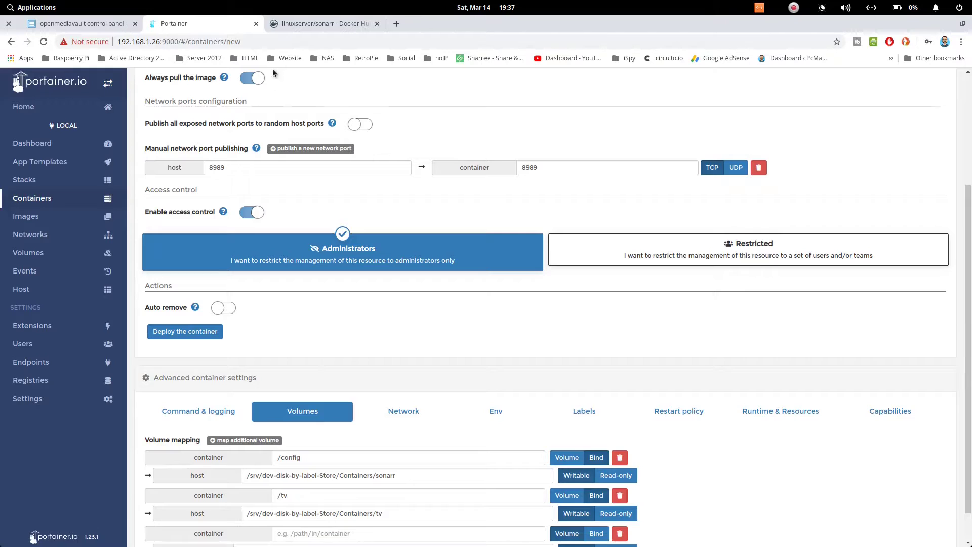
- Confirm the downloads path on Docker Hub, then switch the third volume mapping to Bind with container path /downloads
{"action": "left_click", "coordinate": [296, 23]}
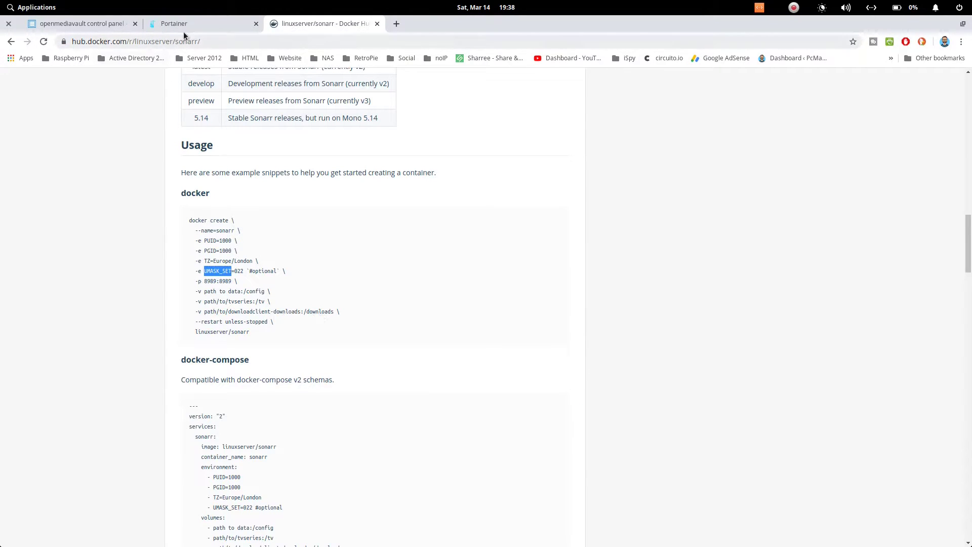
{"action": "left_click", "coordinate": [183, 29]}
{"action": "scroll", "coordinate": [366, 523], "scroll_direction": "down", "scroll_amount": 1}
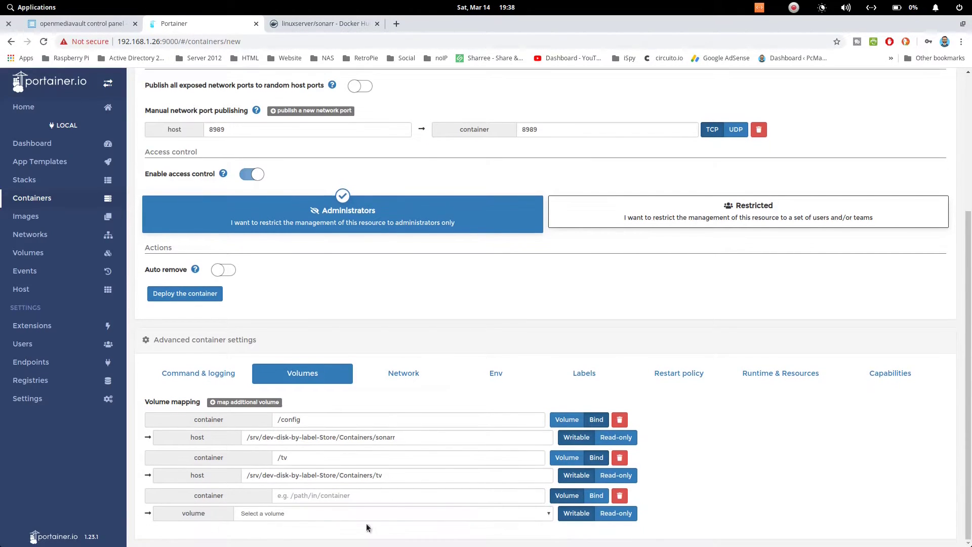
{"action": "left_click", "coordinate": [345, 497]}
{"action": "left_click", "coordinate": [597, 495]}
{"action": "left_click", "coordinate": [356, 496]}
{"action": "type", "text": "/downloads"}
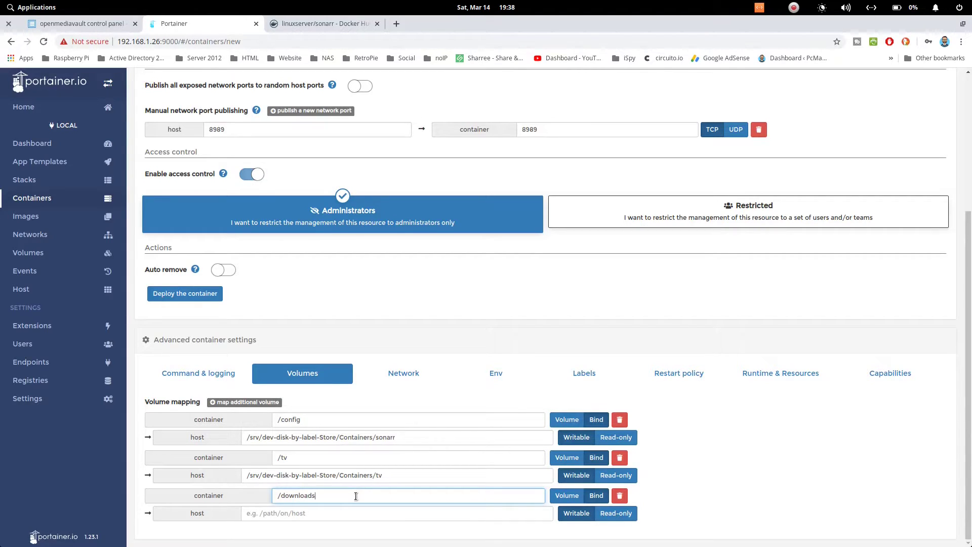
- Copy the /tv mapping's host path into the host field of the /downloads mapping
{"action": "left_click_drag", "start_coordinate": [412, 475], "coordinate": [259, 477]}
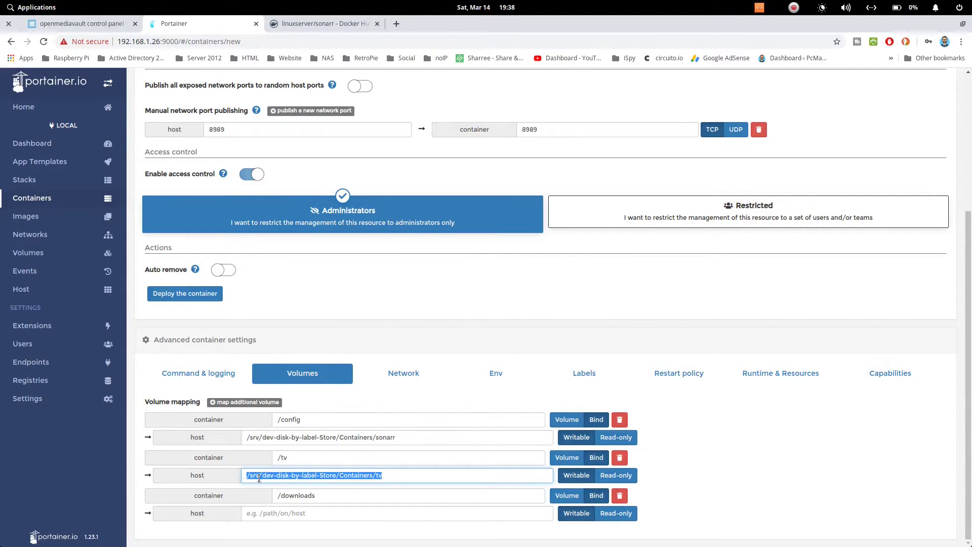
{"action": "right_click", "coordinate": [259, 478]}
{"action": "left_click", "coordinate": [297, 346]}
{"action": "left_click", "coordinate": [293, 512]}
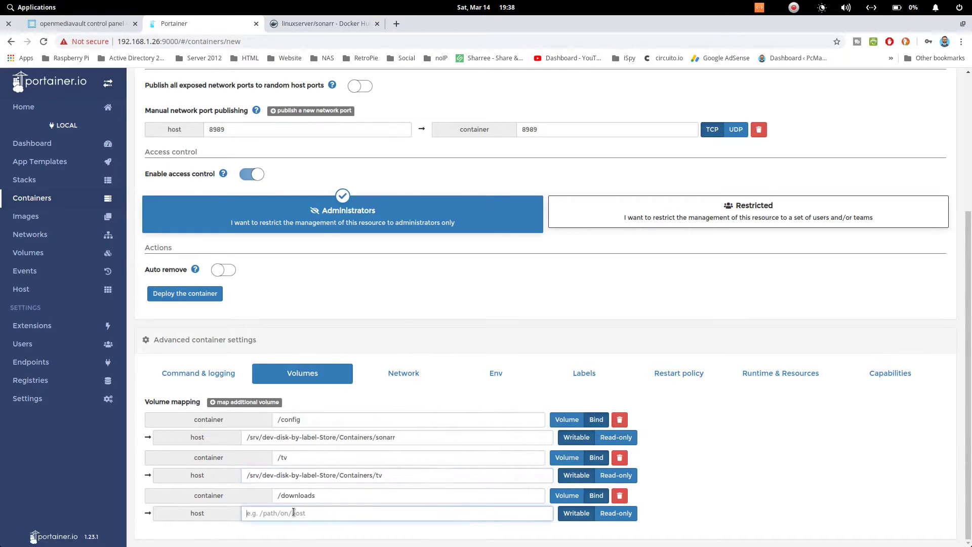
{"action": "right_click", "coordinate": [294, 513]}
{"action": "left_click", "coordinate": [324, 413]}
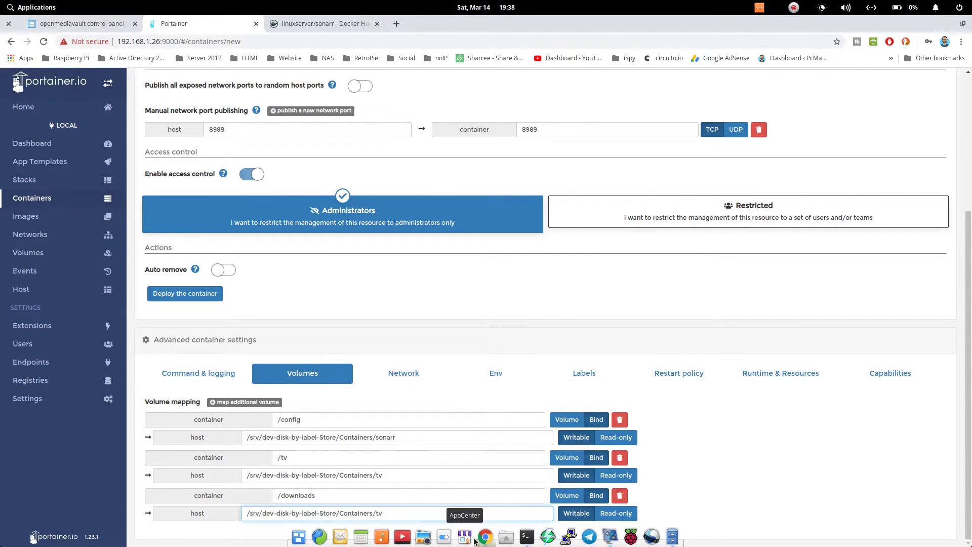
- Check the downloads folder in the containers share and change the /downloads host path in Portainer to /srv/dev-disk-by-label-Store/Containers/downloads
{"action": "left_click", "coordinate": [673, 537]}
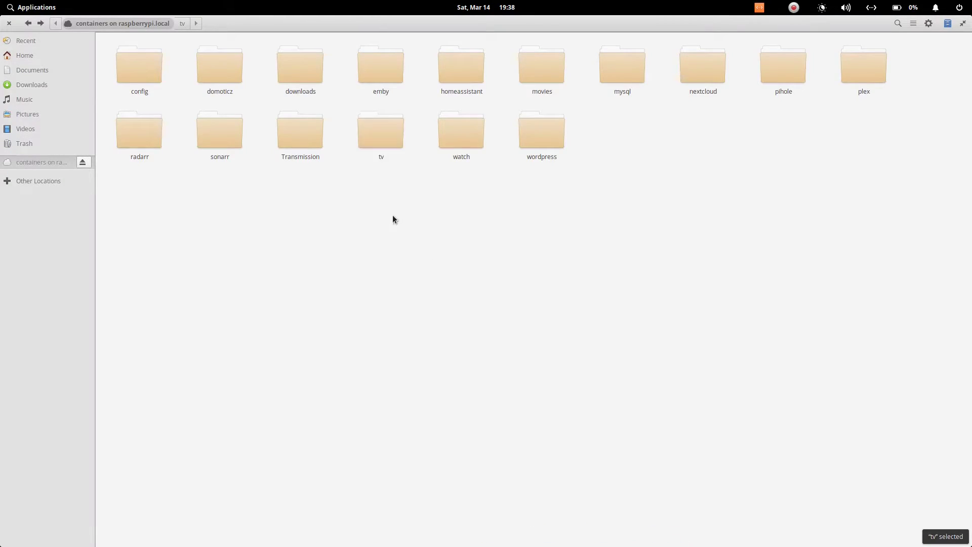
{"action": "left_click", "coordinate": [296, 71]}
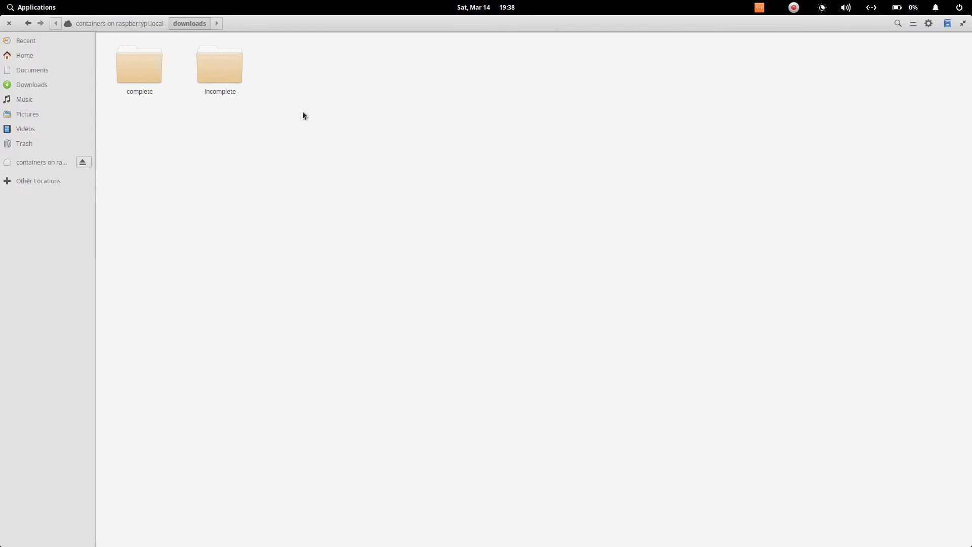
{"action": "left_click", "coordinate": [28, 24]}
{"action": "mouse_move", "coordinate": [387, 543]}
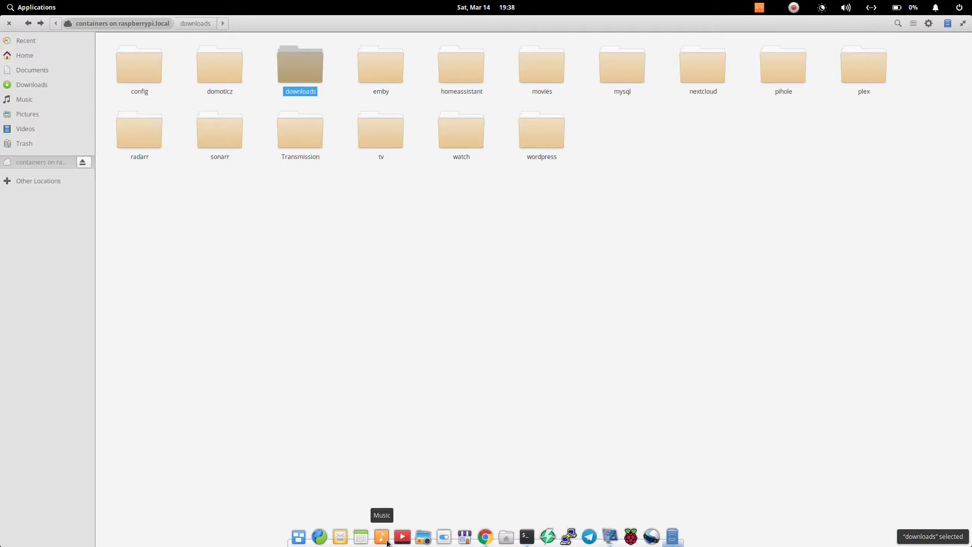
{"action": "left_click", "coordinate": [484, 540]}
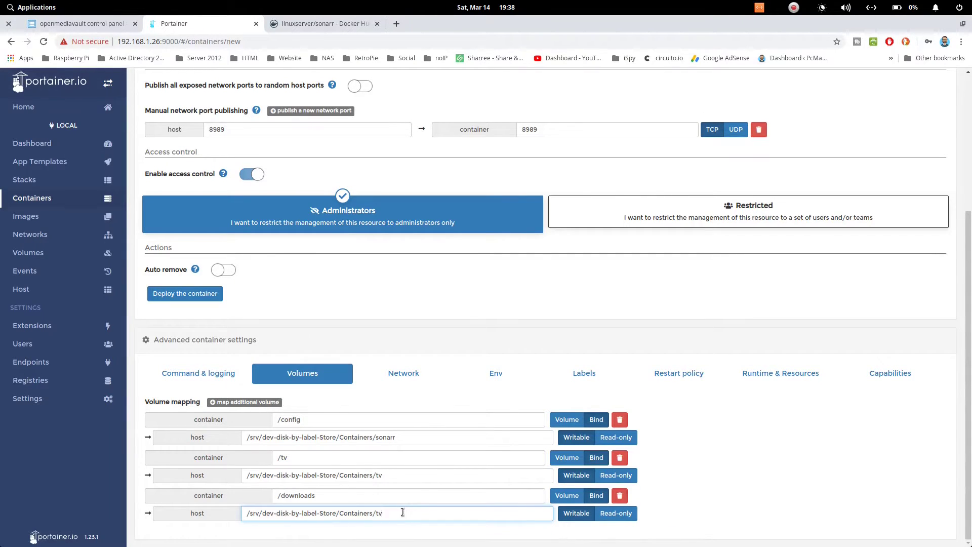
{"action": "type", "text": "downloads"}
{"action": "scroll", "coordinate": [504, 310], "scroll_direction": "up", "scroll_amount": 1}
- Compare the settings with the Docker Hub snippet once more and deploy the Sonarr container
{"action": "left_click", "coordinate": [320, 23]}
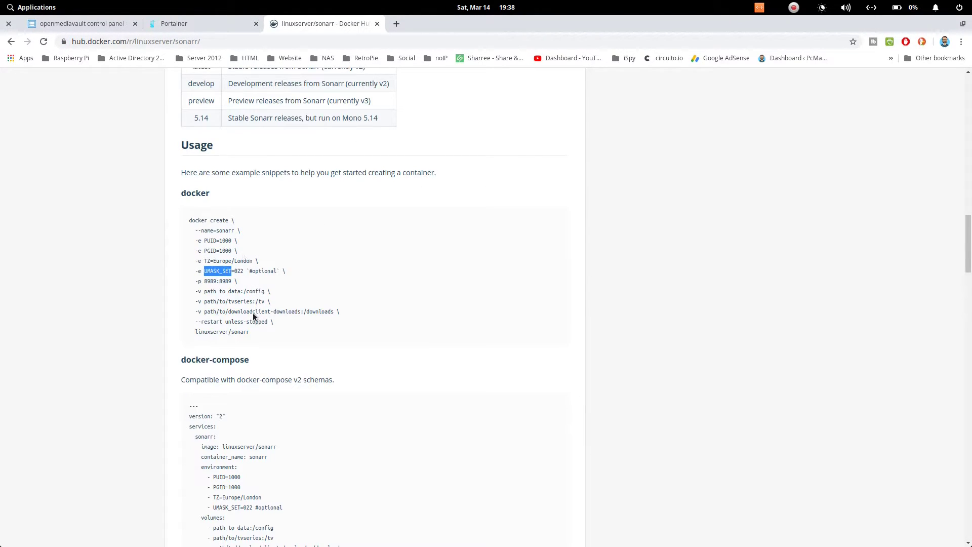
{"action": "left_click", "coordinate": [224, 21]}
{"action": "left_click", "coordinate": [219, 324]}
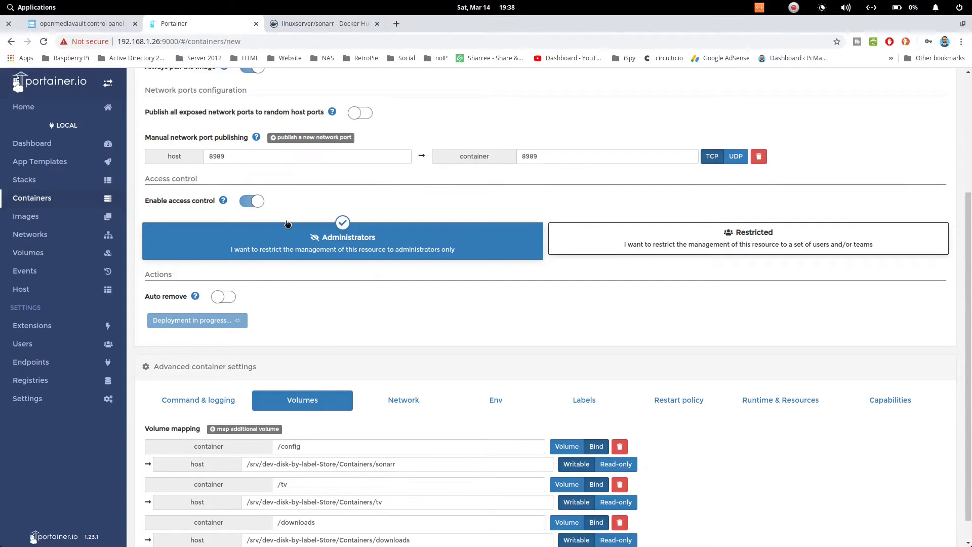
- Check the deployment in Portainer and review the port mapping and docker-compose example on the Docker Hub page
{"action": "left_click", "coordinate": [331, 26]}
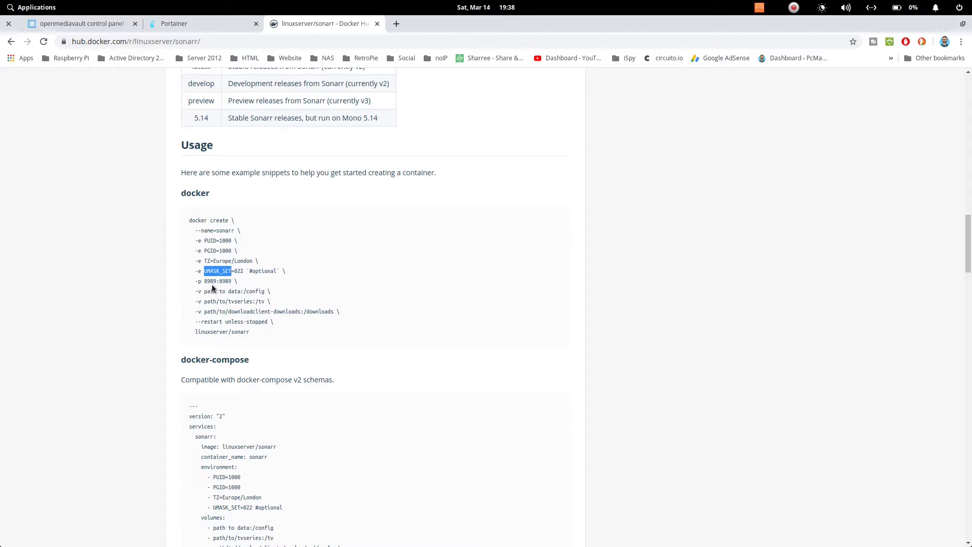
{"action": "left_click", "coordinate": [199, 26]}
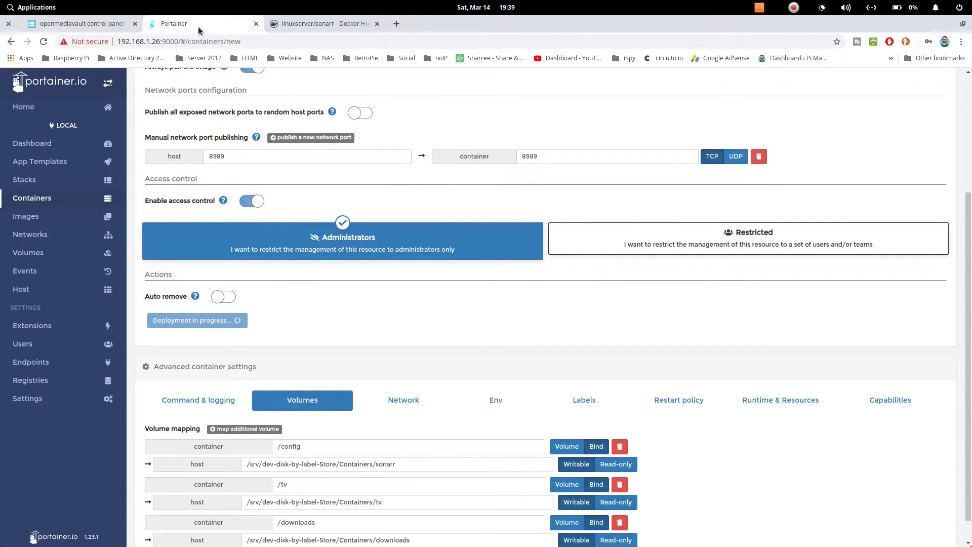
{"action": "left_click", "coordinate": [304, 25]}
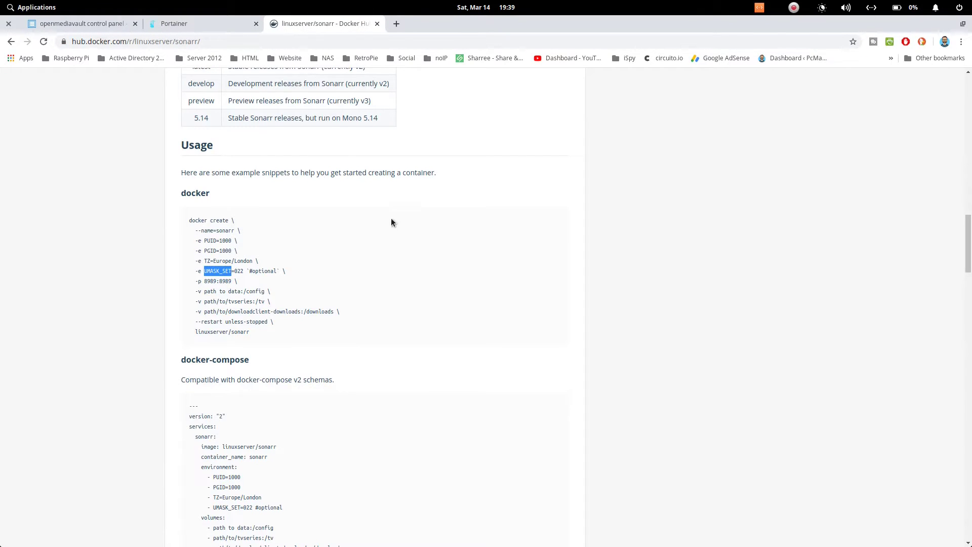
{"action": "scroll", "coordinate": [391, 223], "scroll_direction": "up", "scroll_amount": 2}
{"action": "scroll", "coordinate": [405, 225], "scroll_direction": "down", "scroll_amount": 6}
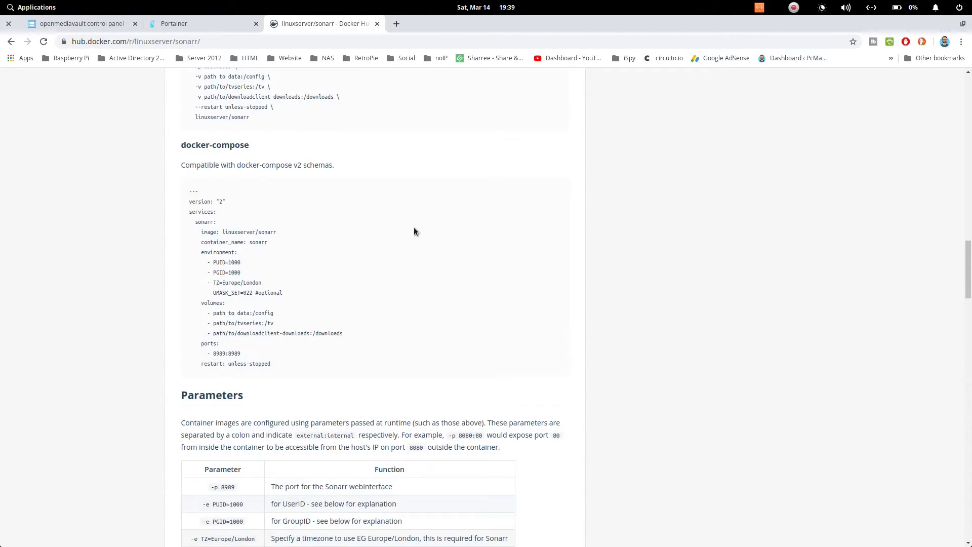
- Enter the Sonarr address 192.168.1.26:8989 in a new browser tab
{"action": "scroll", "coordinate": [414, 232], "scroll_direction": "down", "scroll_amount": 5}
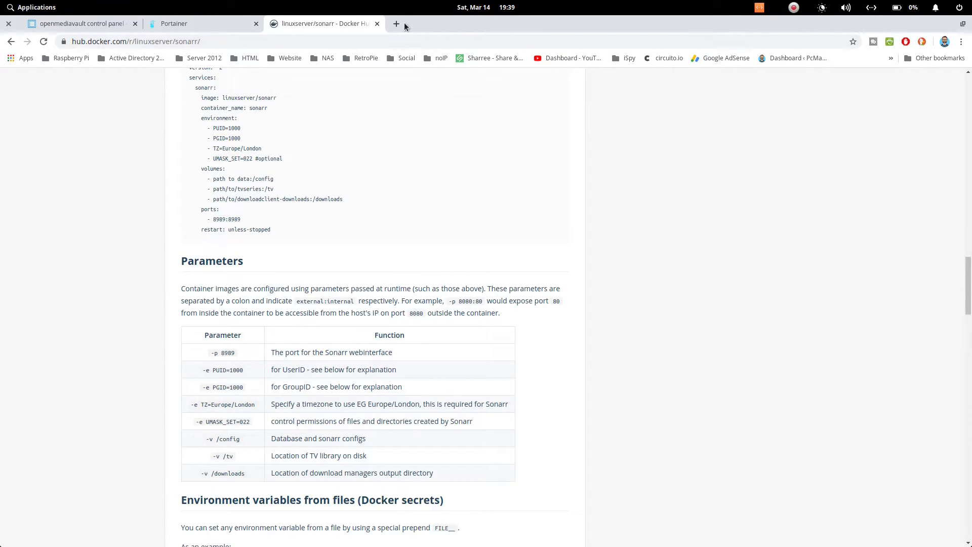
{"action": "left_click", "coordinate": [392, 23]}
{"action": "type", "text": "19"}
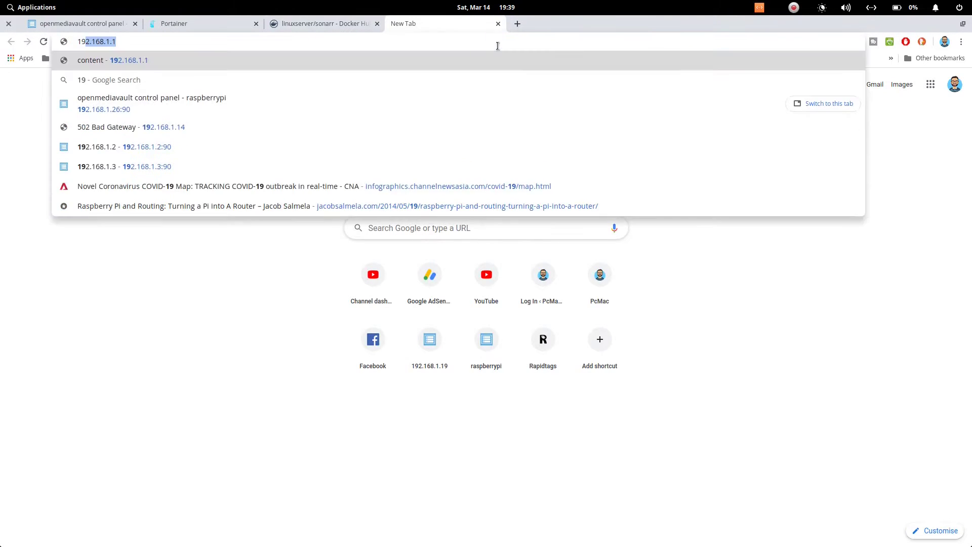
{"action": "type", "text": "2.168.1.1"}
{"action": "key", "text": "BackSpace"}
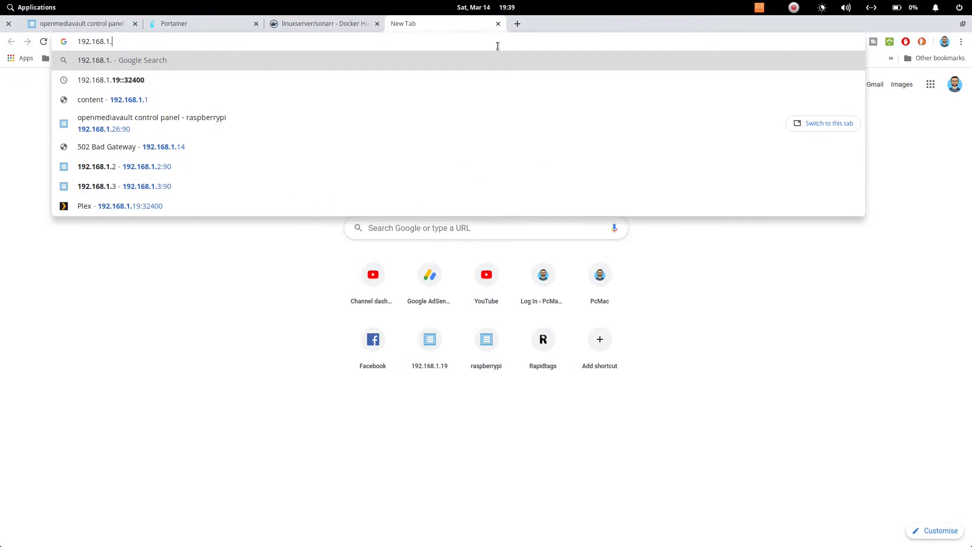
{"action": "type", "text": "26"}
{"action": "type", "text": ":8989"}
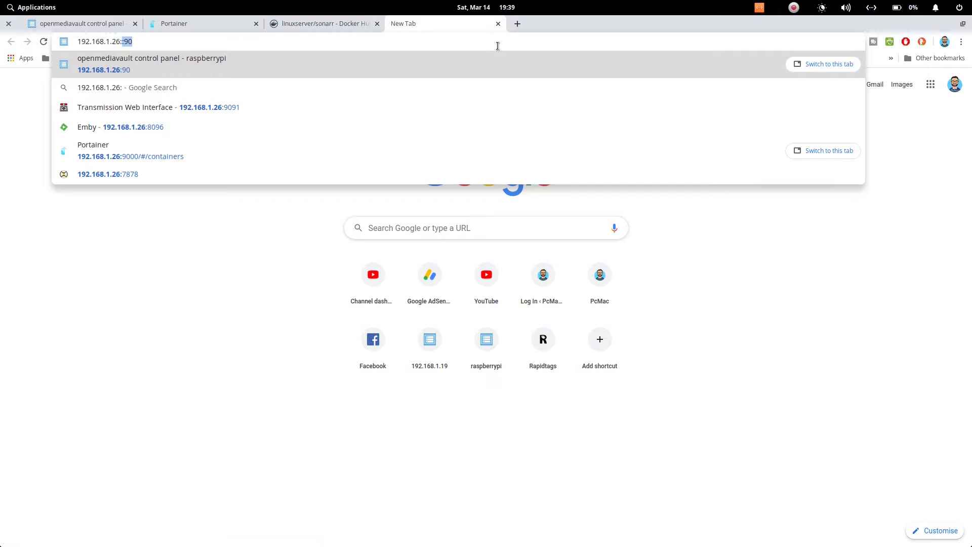
- Check the Sonarr container's deployment in Portainer and try to load 192.168.1.26:8989
{"action": "left_click", "coordinate": [188, 26]}
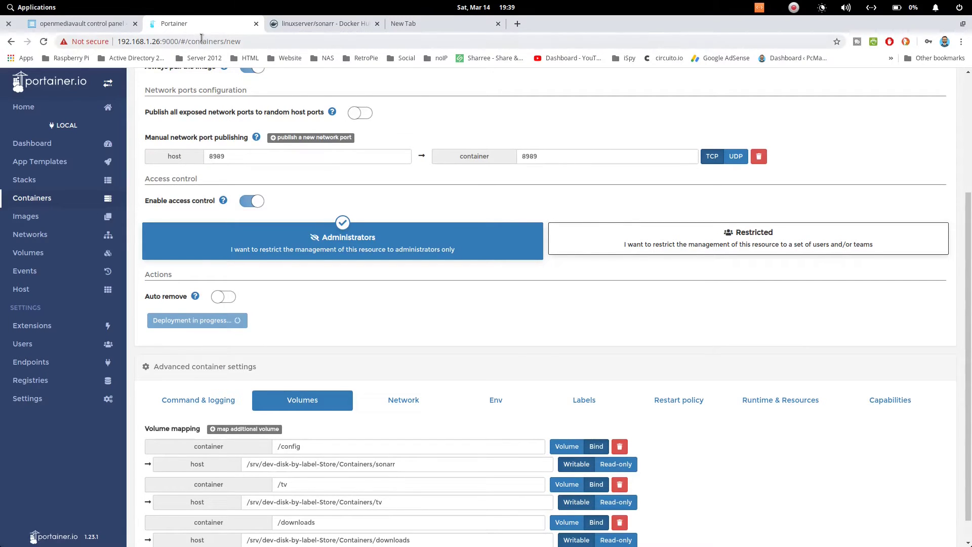
{"action": "left_click", "coordinate": [406, 26]}
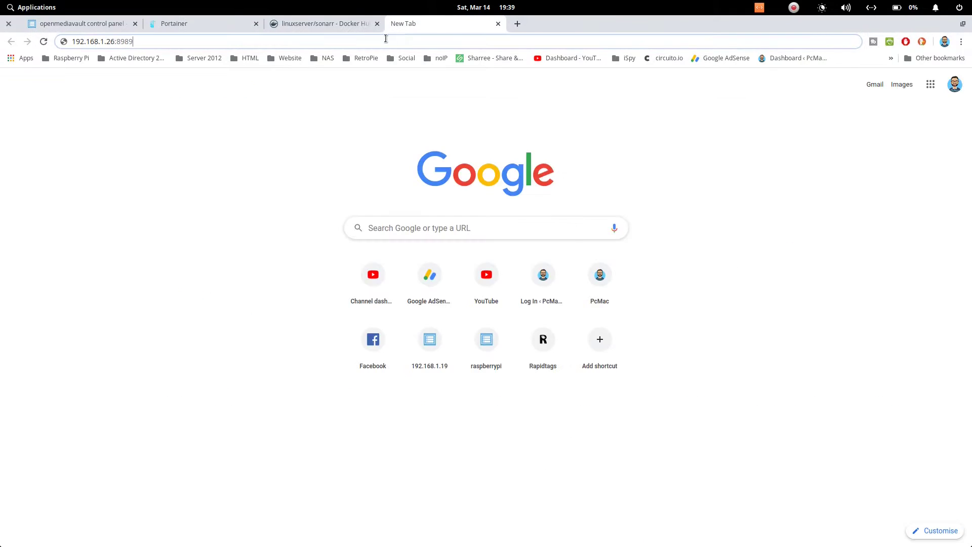
{"action": "left_click", "coordinate": [241, 26]}
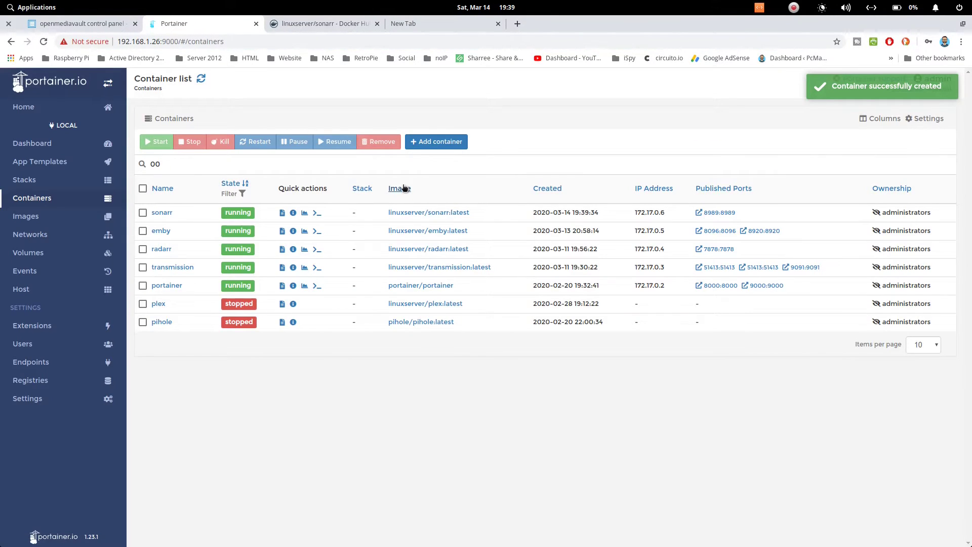
{"action": "left_click", "coordinate": [434, 24]}
{"action": "key", "text": "Return"}
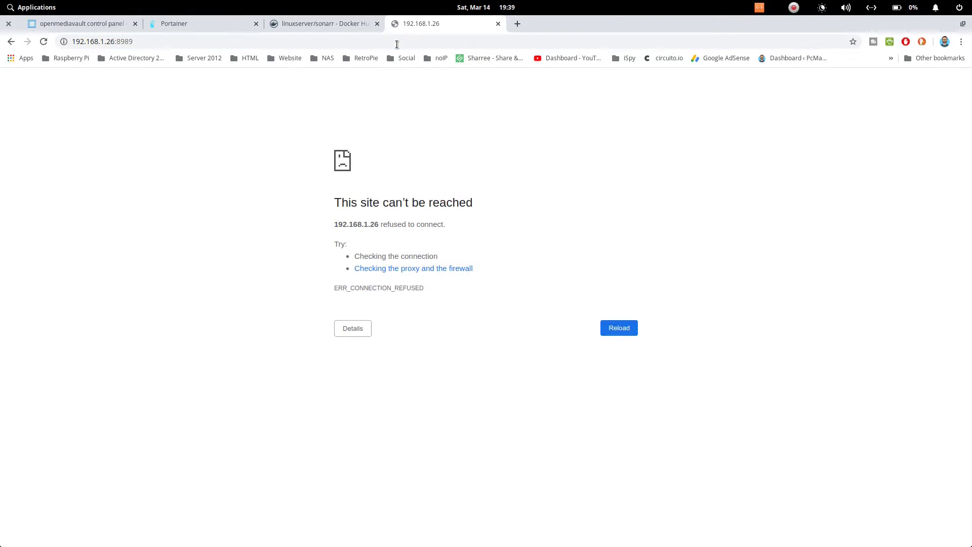
- Refresh the container list in Portainer and load the Sonarr web interface at 192.168.1.26:8989 again
{"action": "left_click", "coordinate": [398, 44]}
{"action": "left_click", "coordinate": [221, 26]}
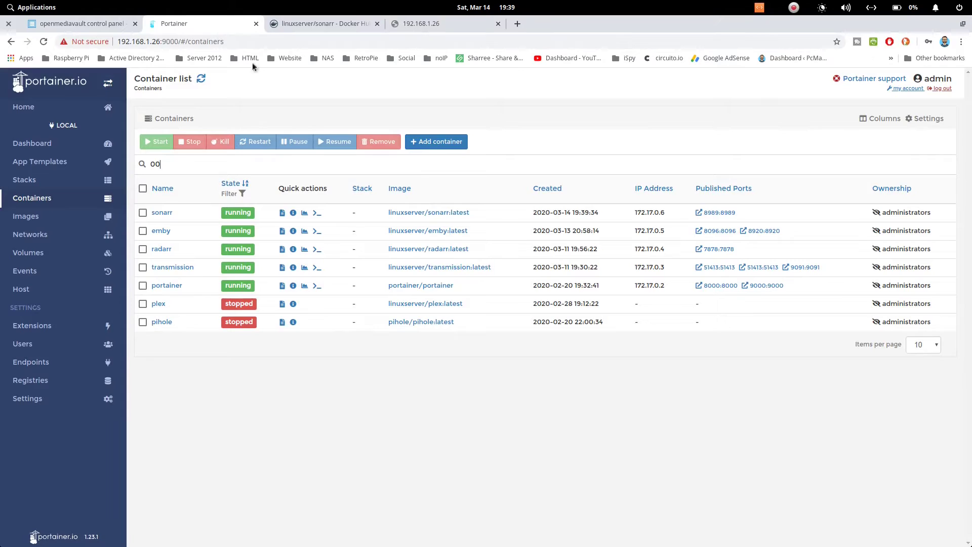
{"action": "left_click", "coordinate": [201, 79]}
{"action": "left_click", "coordinate": [200, 79]}
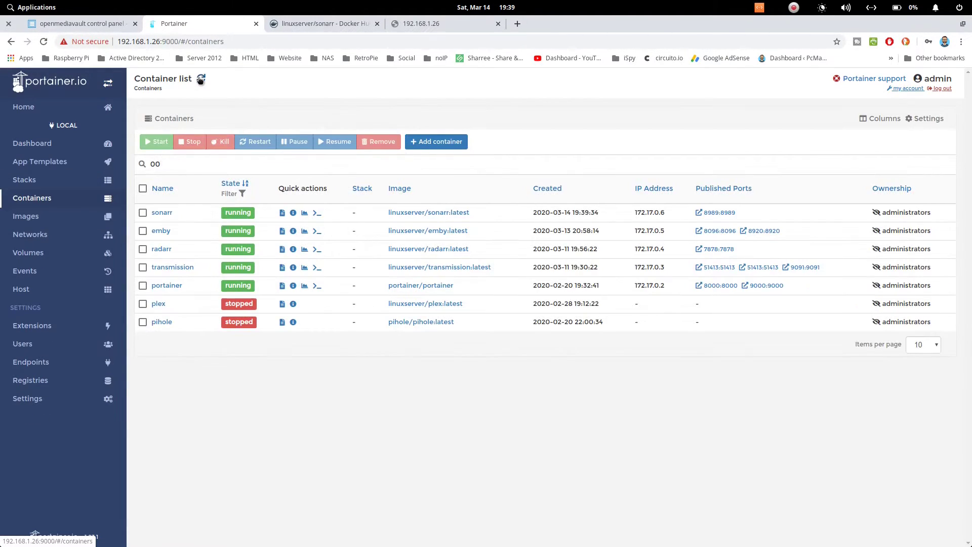
{"action": "left_click", "coordinate": [398, 24]}
{"action": "left_click", "coordinate": [392, 40]}
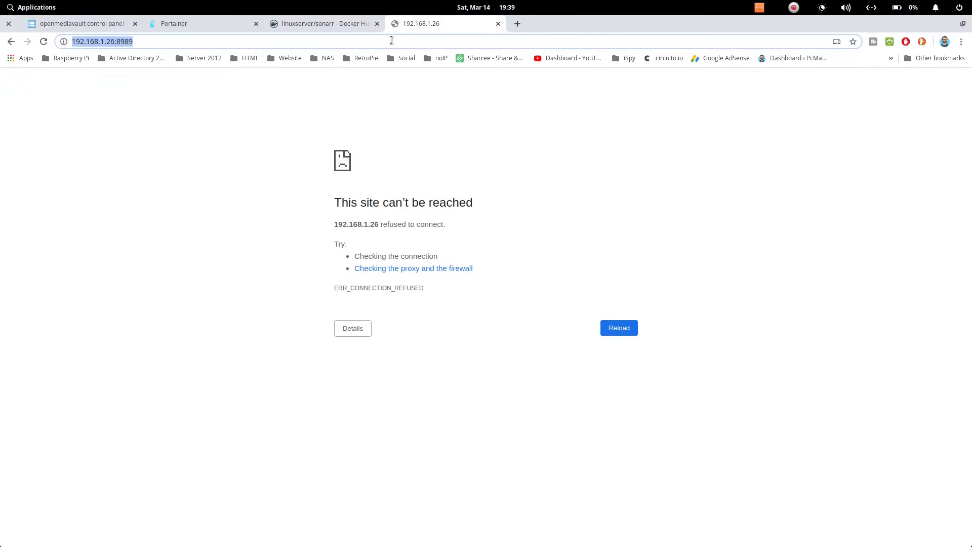
{"action": "key", "text": "Return"}
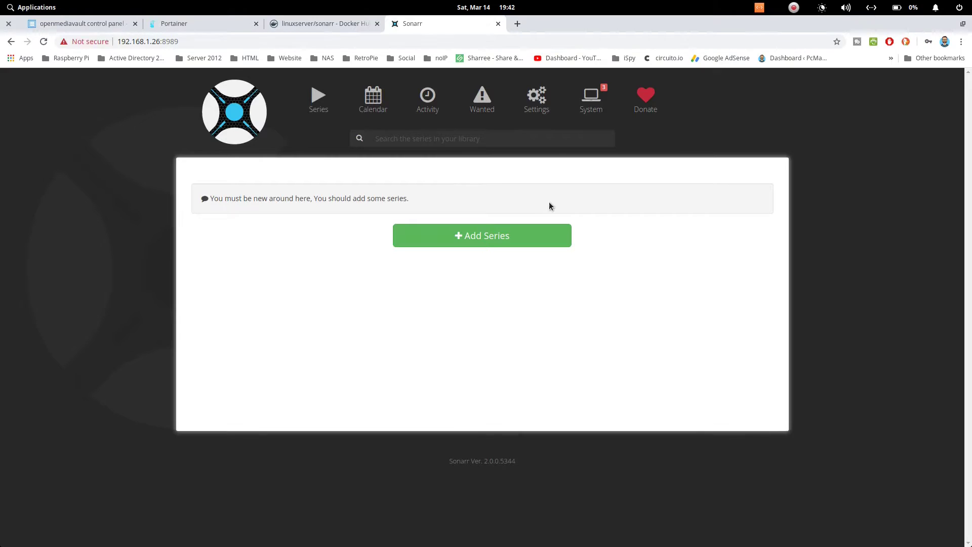
- Start adding a Transmission torrent download client in Sonarr's settings and name it Transmission
{"action": "left_click", "coordinate": [538, 104]}
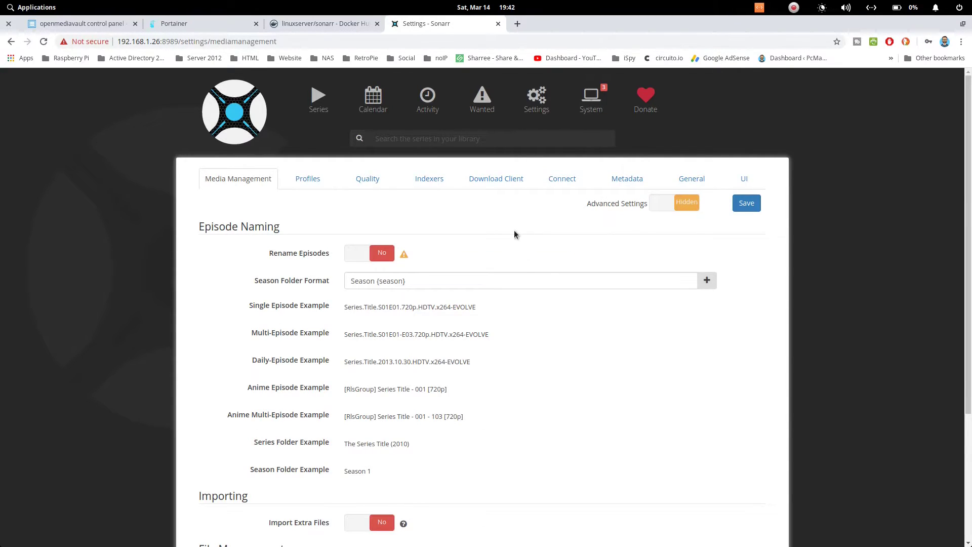
{"action": "left_click", "coordinate": [509, 182]}
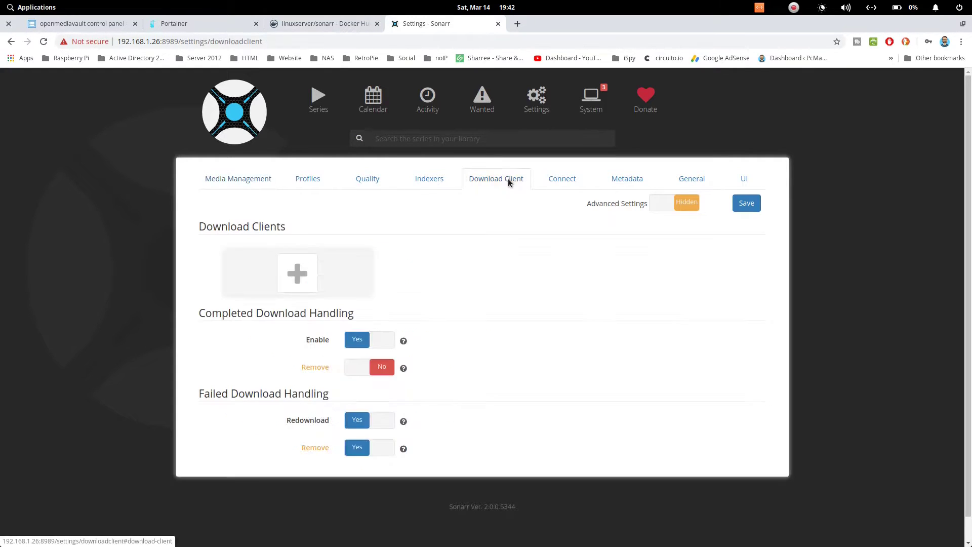
{"action": "left_click", "coordinate": [314, 271]}
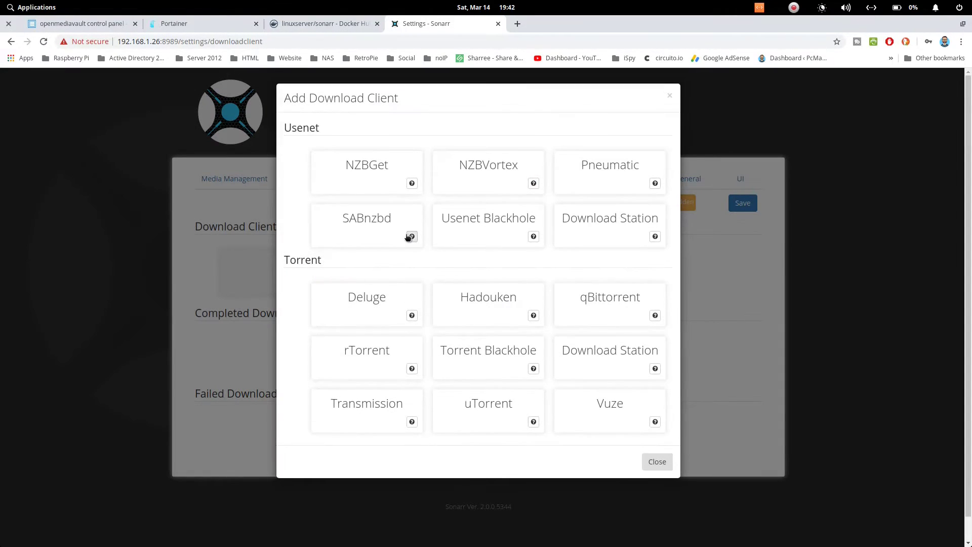
{"action": "left_click", "coordinate": [355, 405]}
{"action": "left_click", "coordinate": [417, 129]}
{"action": "double_click", "coordinate": [374, 99]}
{"action": "right_click", "coordinate": [375, 101]}
{"action": "left_click", "coordinate": [389, 107]}
{"action": "right_click", "coordinate": [402, 128]}
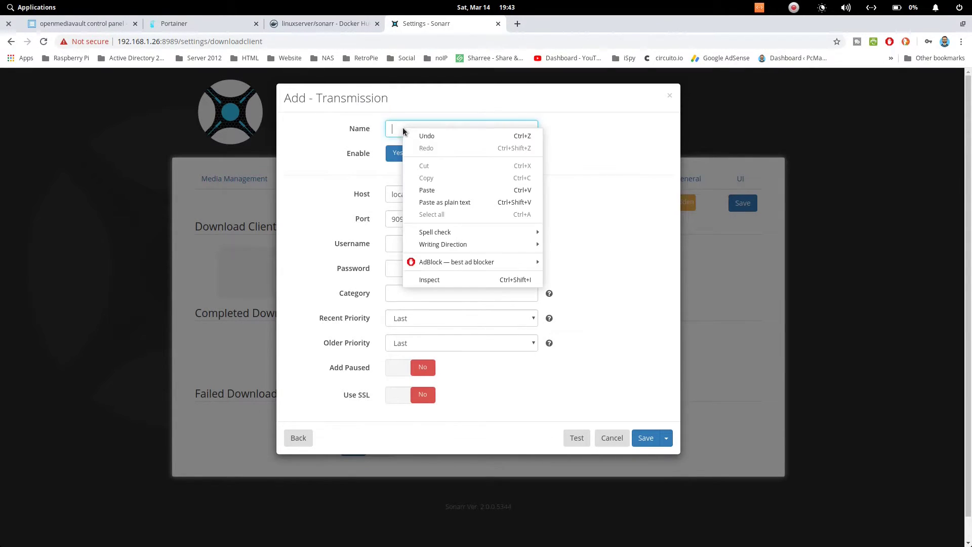
{"action": "left_click", "coordinate": [424, 191]}
- Fill in the username and password for the Transmission client and test the connection
{"action": "left_click", "coordinate": [419, 243]}
{"action": "type", "text": "pcmac"}
{"action": "key", "text": "Tab"}
{"action": "type", "text": "••••••••"}
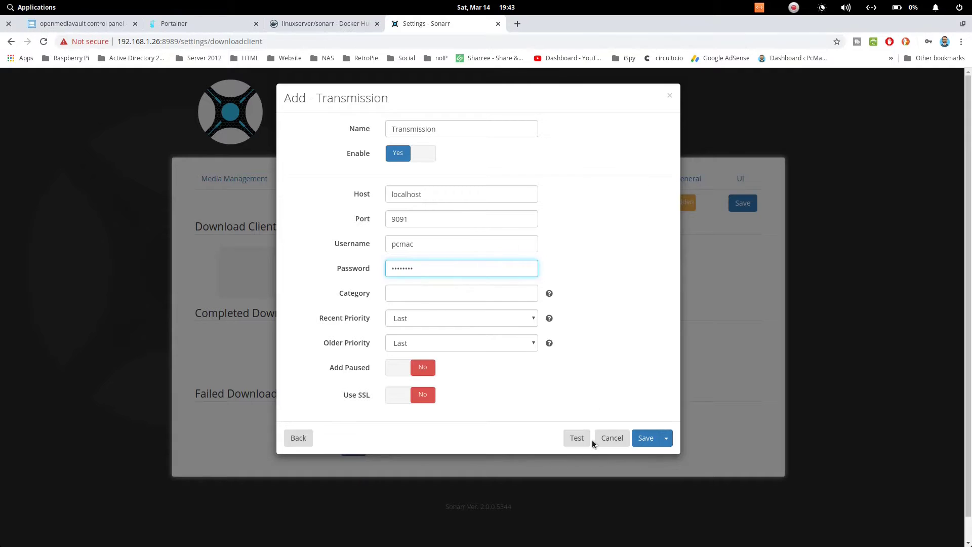
{"action": "left_click", "coordinate": [577, 437]}
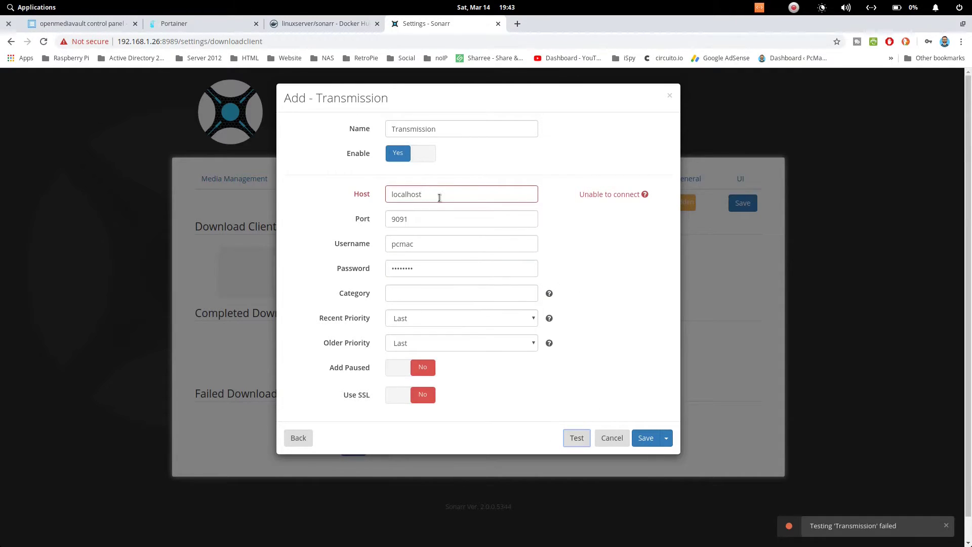
- Set the Transmission client's host to 192.168.1.26, then retest and save the client
{"action": "left_click_drag", "start_coordinate": [439, 196], "coordinate": [386, 191]}
{"action": "type", "text": "192.168.1.26"}
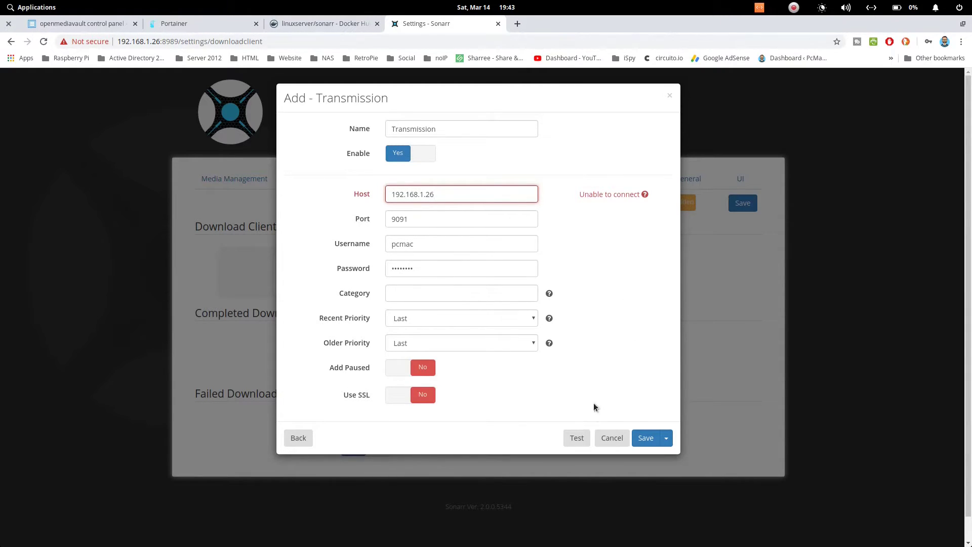
{"action": "left_click", "coordinate": [579, 438]}
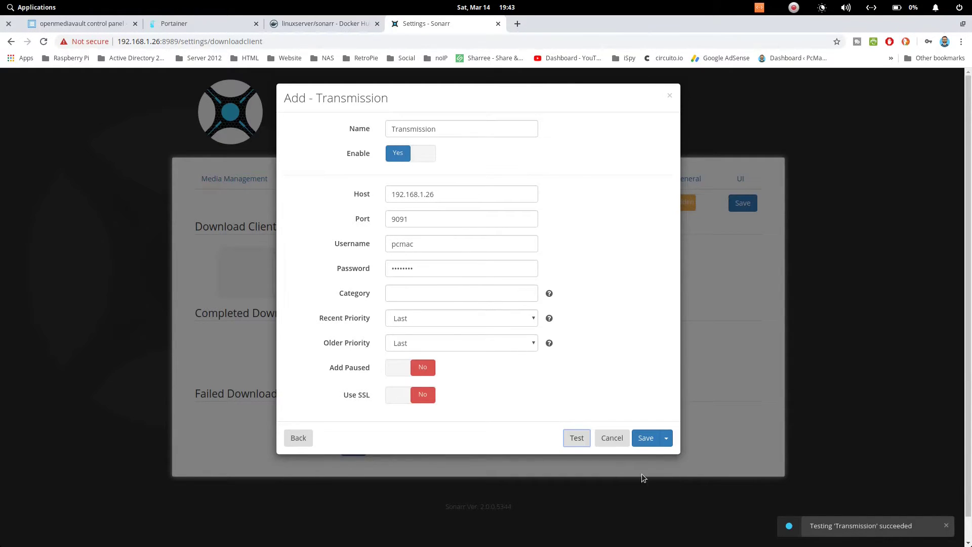
{"action": "left_click", "coordinate": [644, 437]}
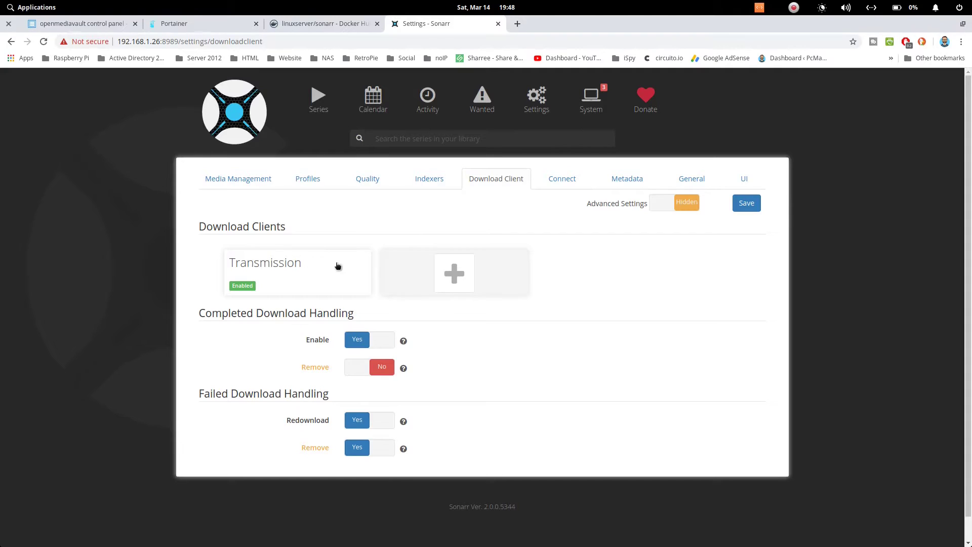
- Add the Rarbg torrent indexer with its default settings, testing it before saving
{"action": "left_click", "coordinate": [428, 181]}
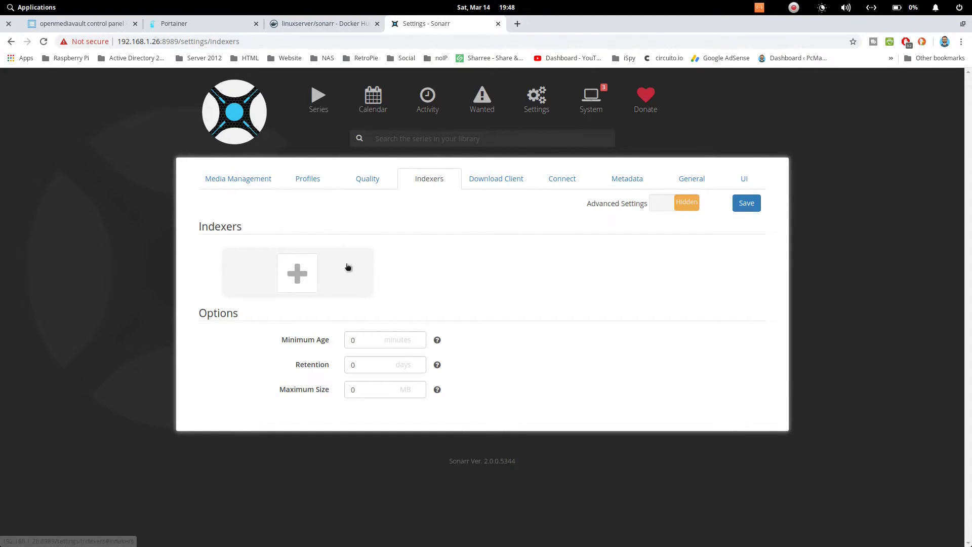
{"action": "left_click", "coordinate": [306, 277]}
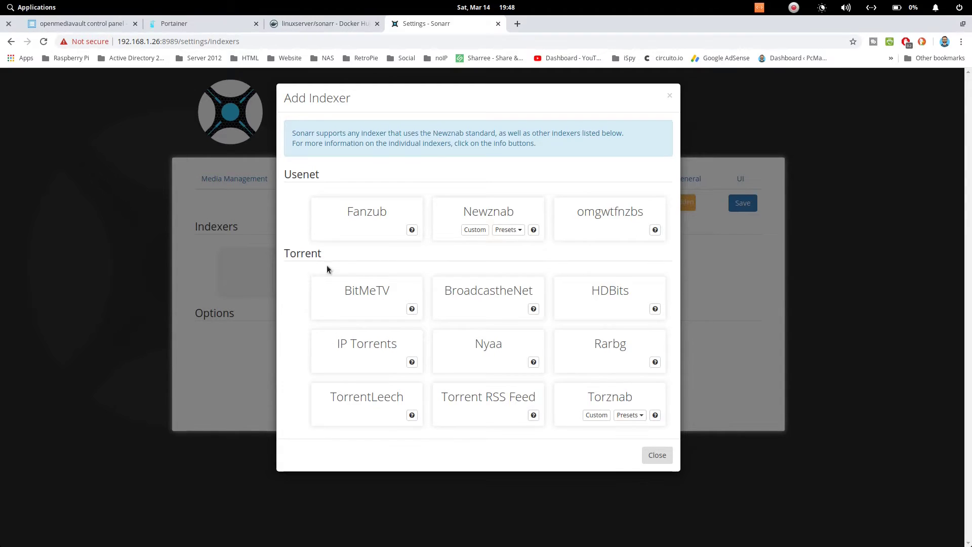
{"action": "left_click", "coordinate": [607, 356]}
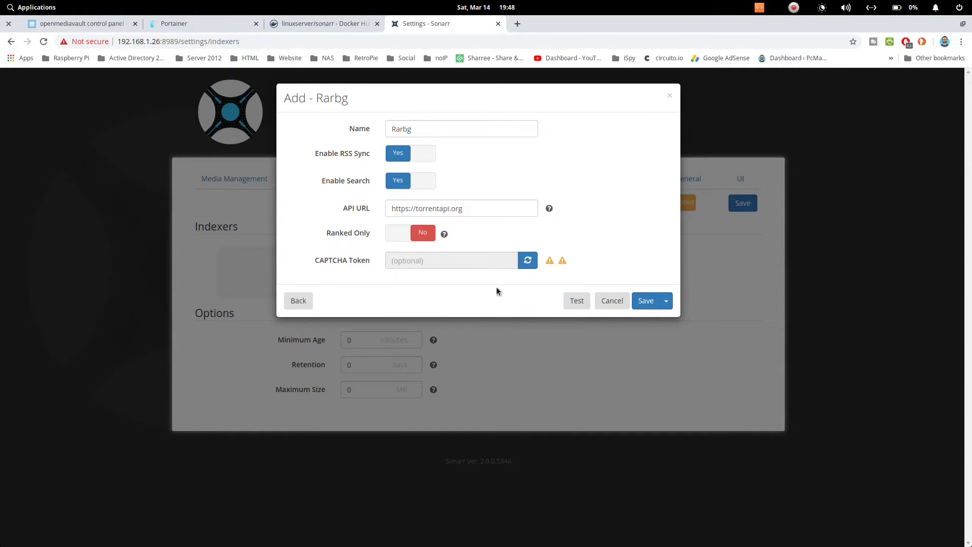
{"action": "left_click", "coordinate": [576, 304]}
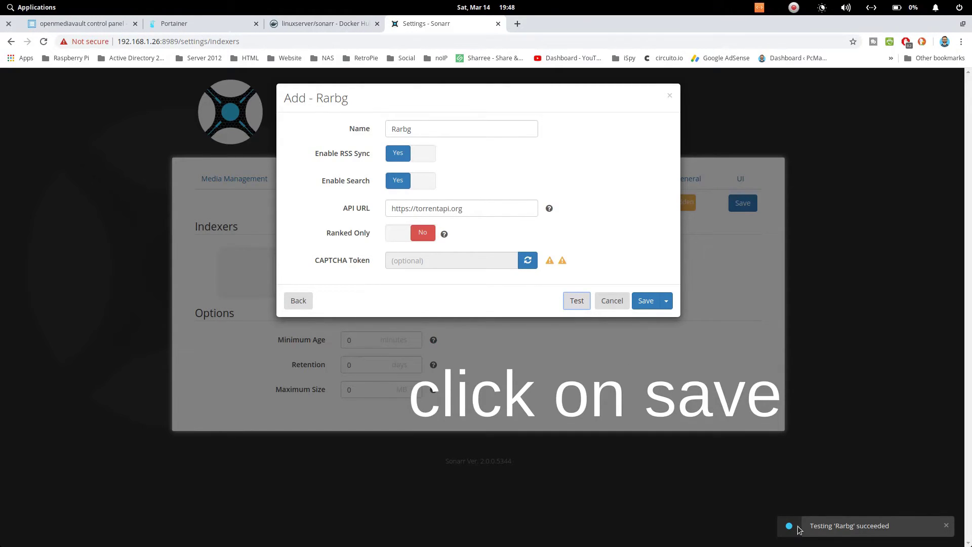
{"action": "left_click", "coordinate": [642, 303]}
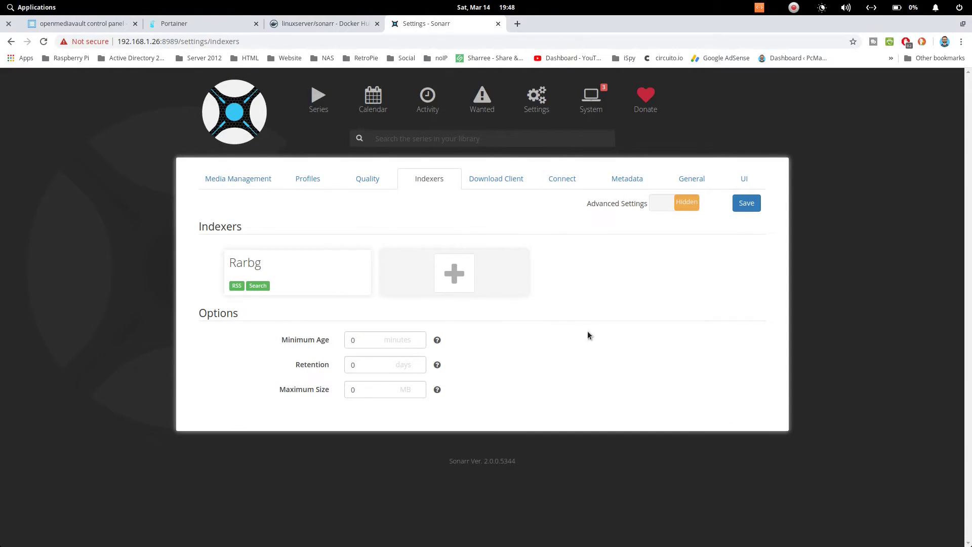
- Start adding a new series in Sonarr and search for daredevil
{"action": "left_click", "coordinate": [319, 101]}
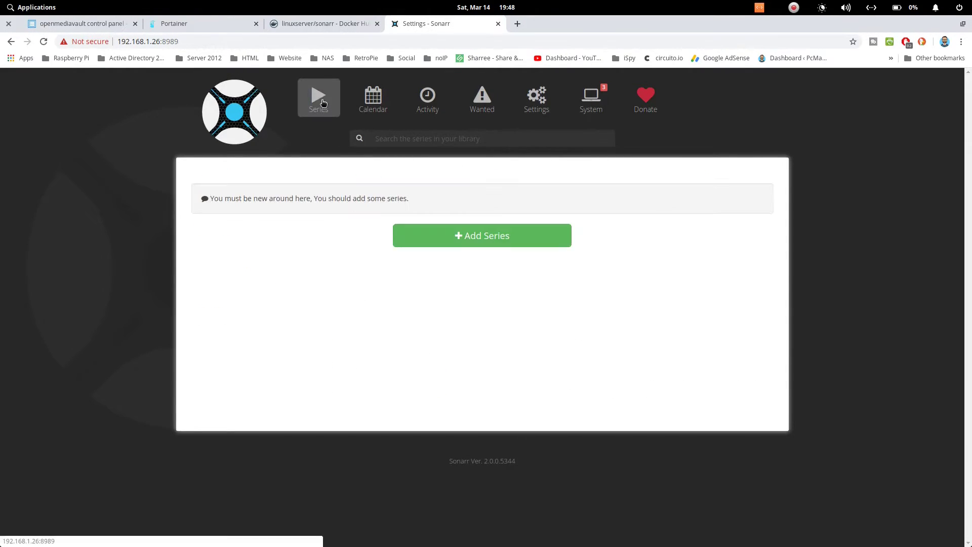
{"action": "left_click", "coordinate": [516, 240]}
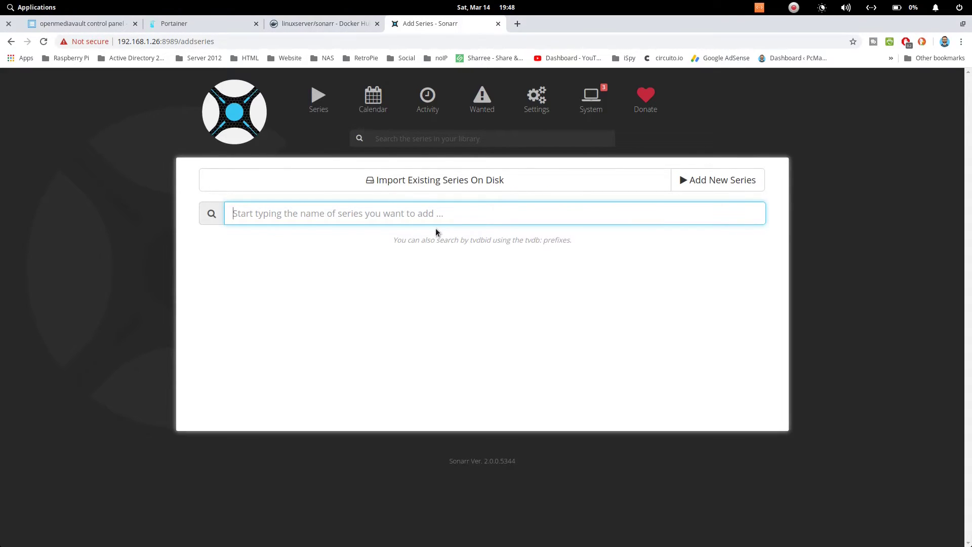
{"action": "type", "text": "dar"}
{"action": "type", "text": "edevikll"}
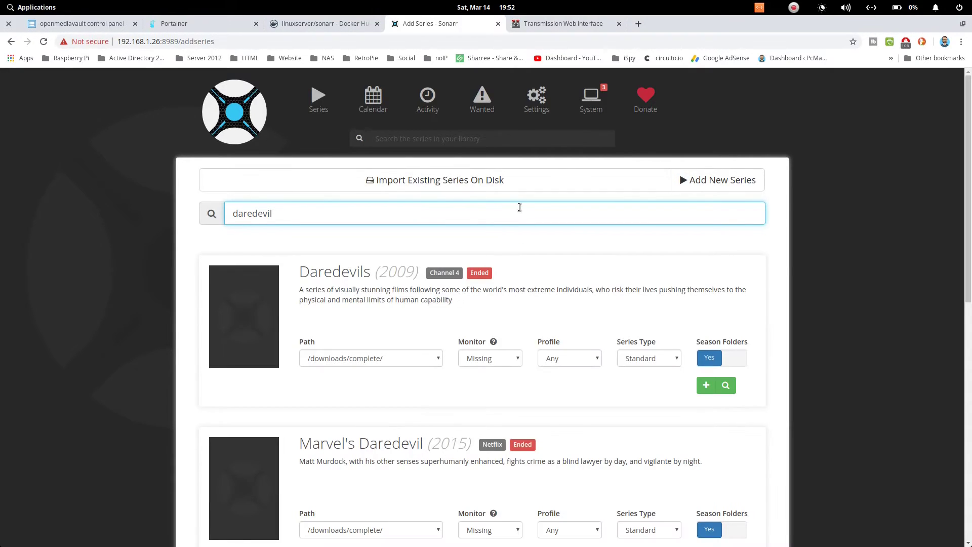
- Examine the folders offered as a different path for Marvel's Daredevil, then leave the folder selection without choosing one
{"action": "scroll", "coordinate": [532, 234], "scroll_direction": "down", "scroll_amount": 2}
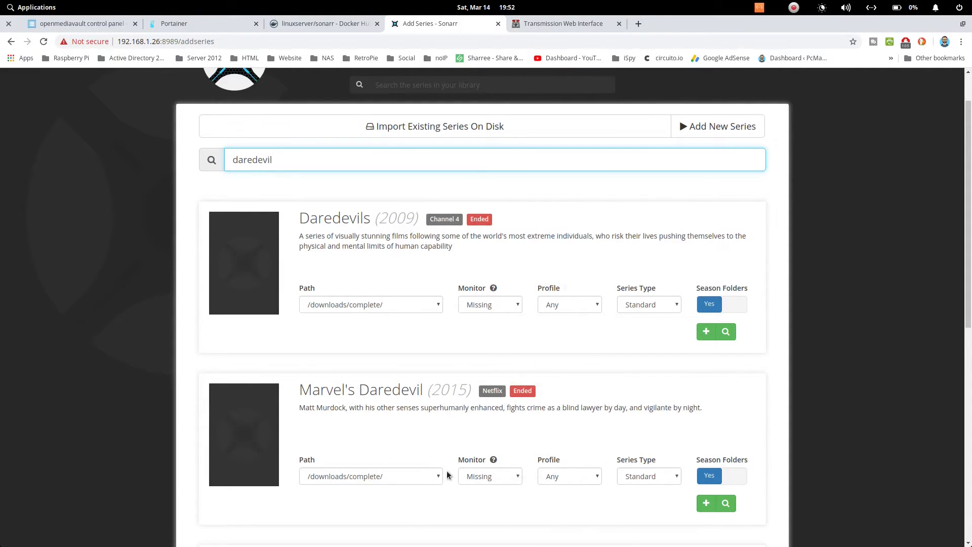
{"action": "scroll", "coordinate": [436, 491], "scroll_direction": "down", "scroll_amount": 3}
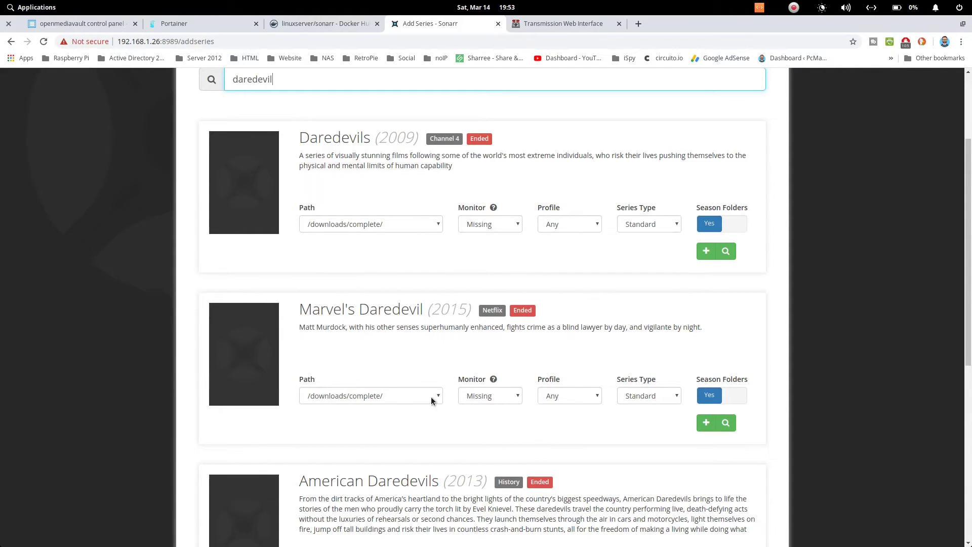
{"action": "left_click", "coordinate": [430, 398]}
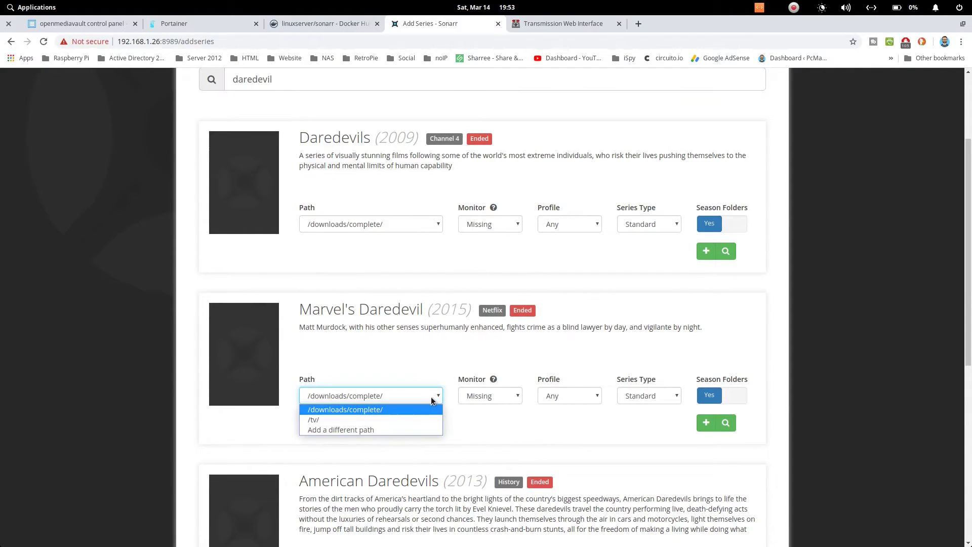
{"action": "left_click", "coordinate": [358, 429]}
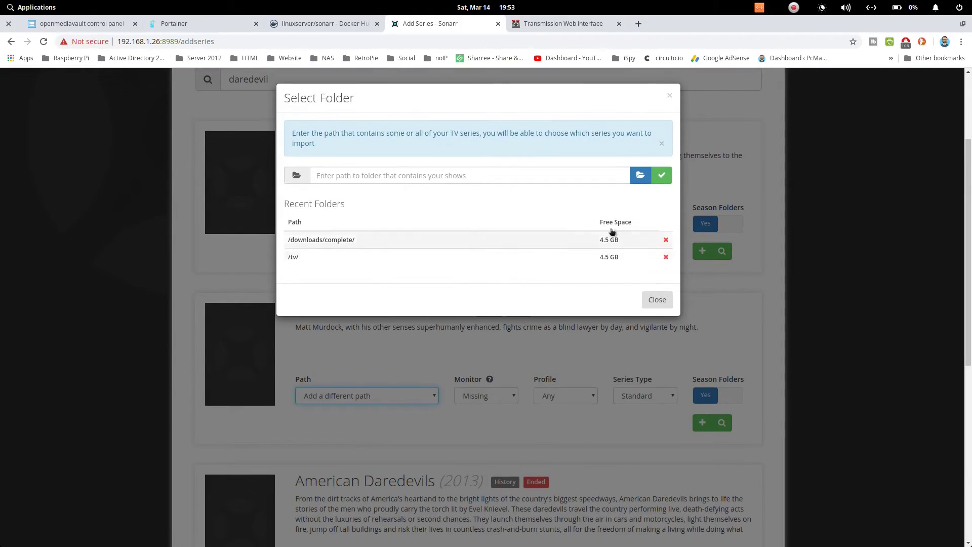
{"action": "left_click", "coordinate": [639, 176]}
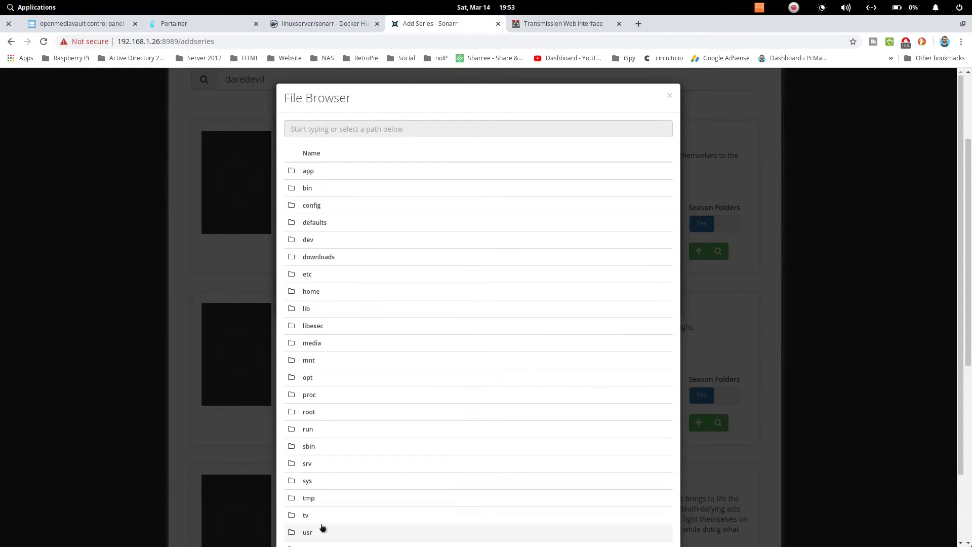
{"action": "left_click", "coordinate": [755, 335]}
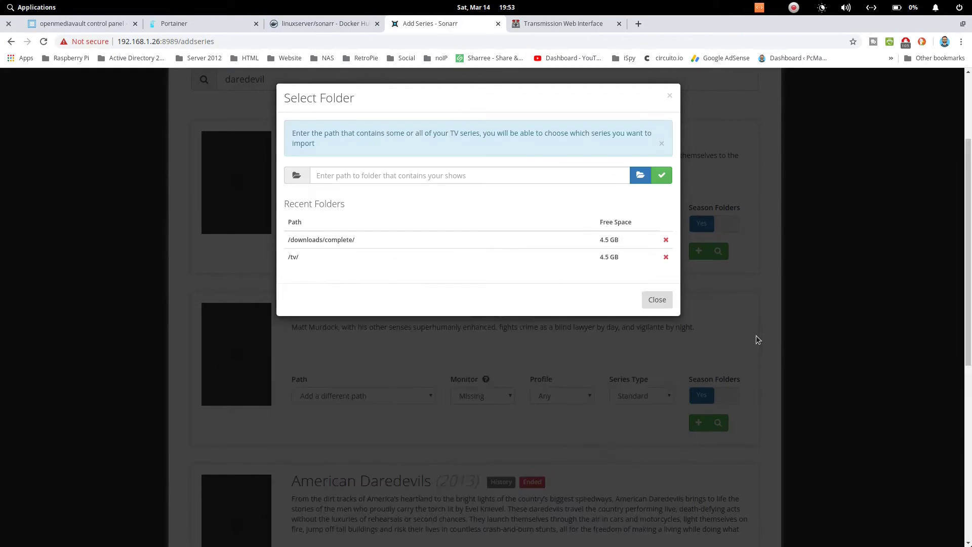
{"action": "left_click", "coordinate": [652, 310]}
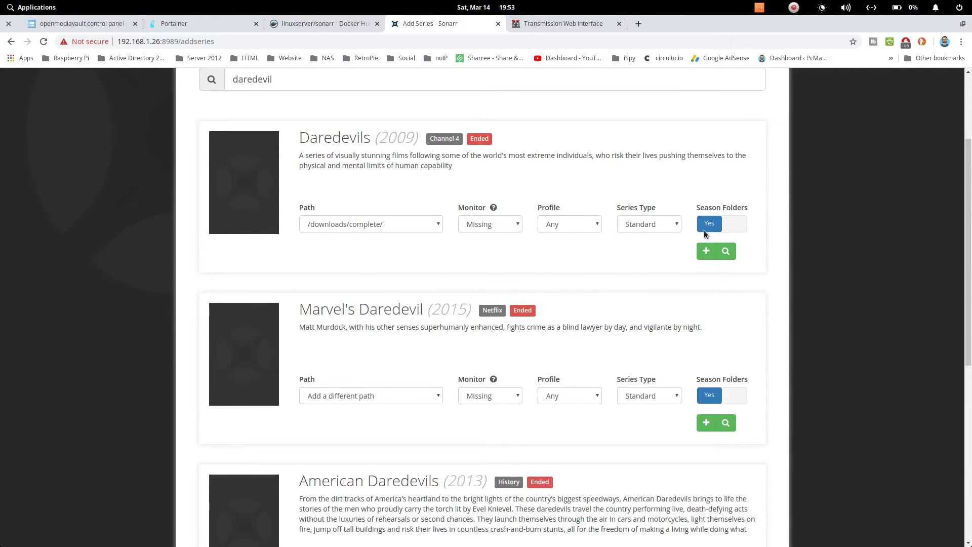
- Add the Daredevils (2009) series with the path /downloads/complete/ and open its page from the series library
{"action": "left_click", "coordinate": [706, 251]}
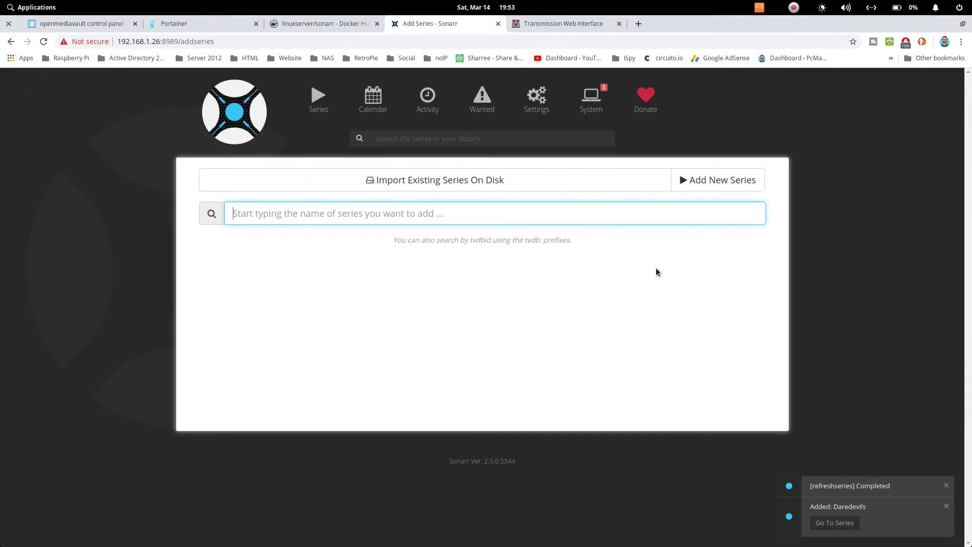
{"action": "left_click", "coordinate": [320, 100]}
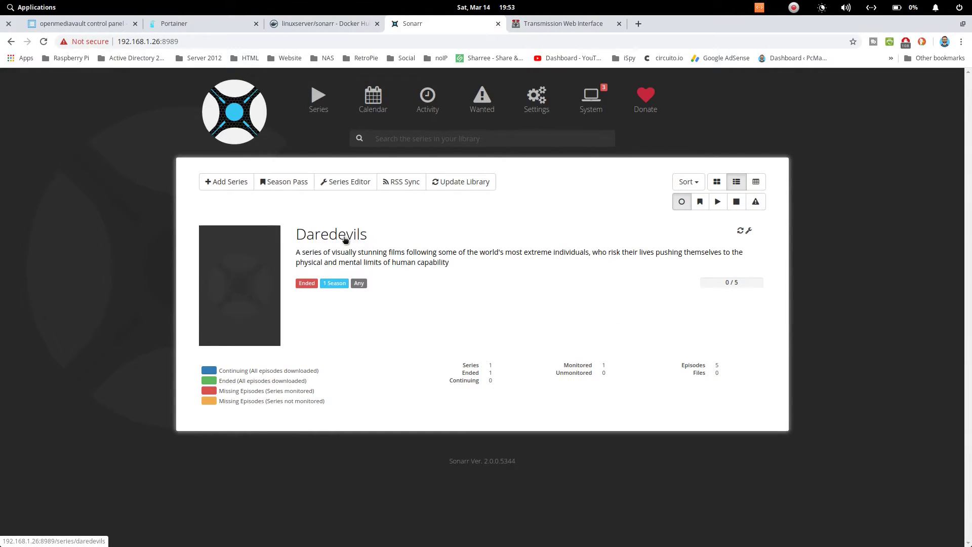
{"action": "left_click", "coordinate": [345, 240]}
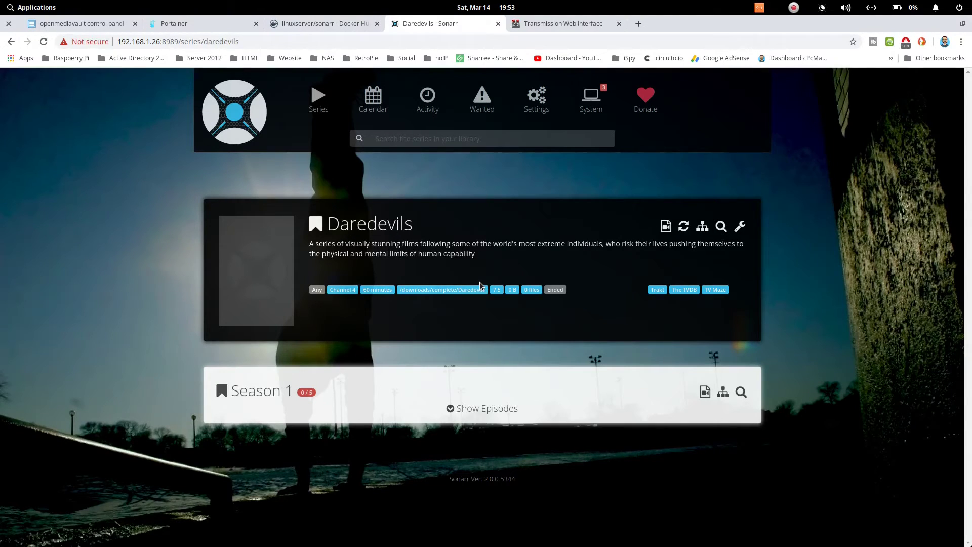
- Show the Season 1 episodes of Daredevils and manually search for releases of episodes 5 and 4
{"action": "left_click", "coordinate": [458, 410]}
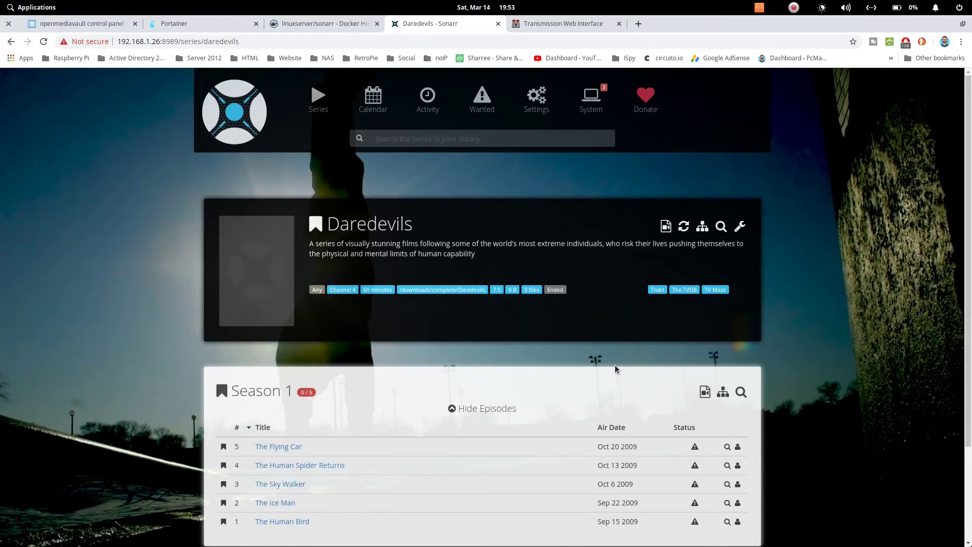
{"action": "scroll", "coordinate": [603, 371], "scroll_direction": "down", "scroll_amount": 2}
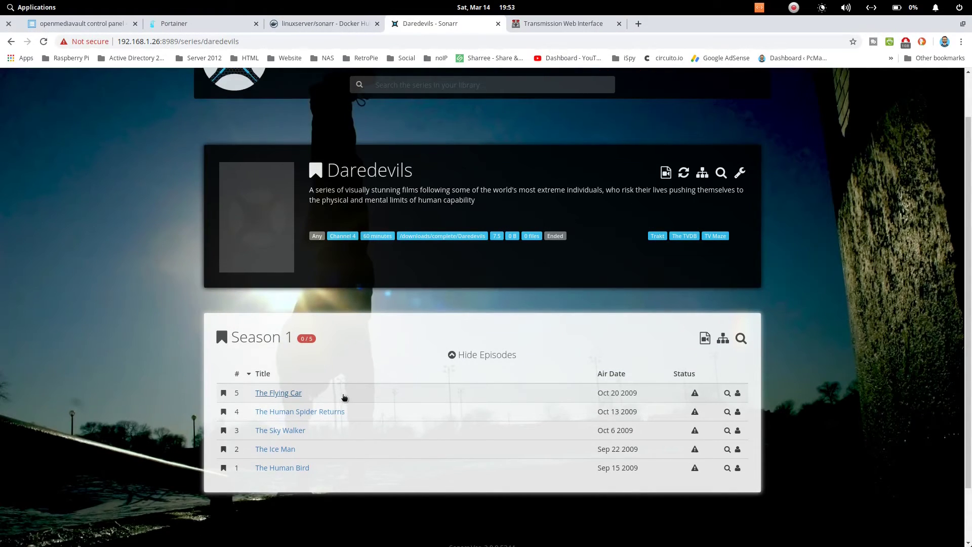
{"action": "left_click", "coordinate": [739, 395]}
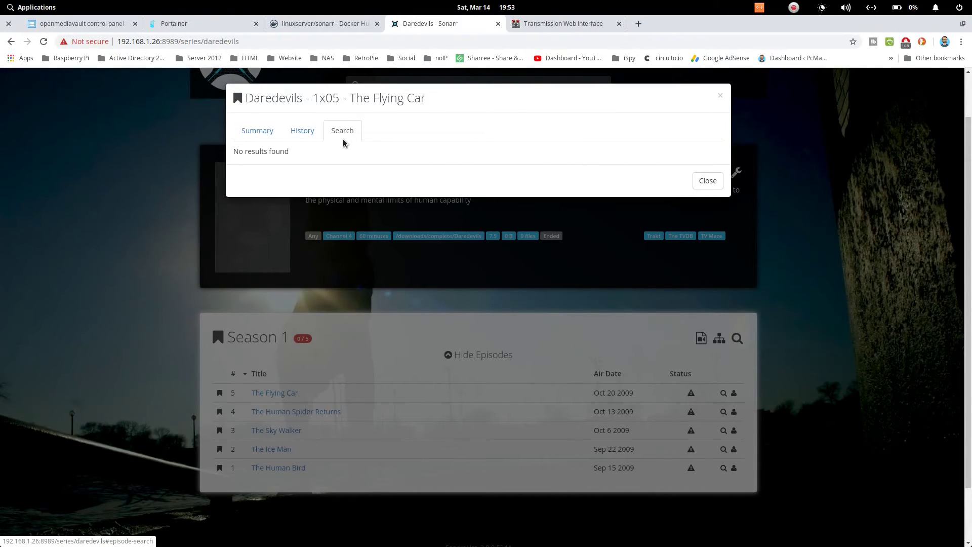
{"action": "left_click", "coordinate": [695, 183]}
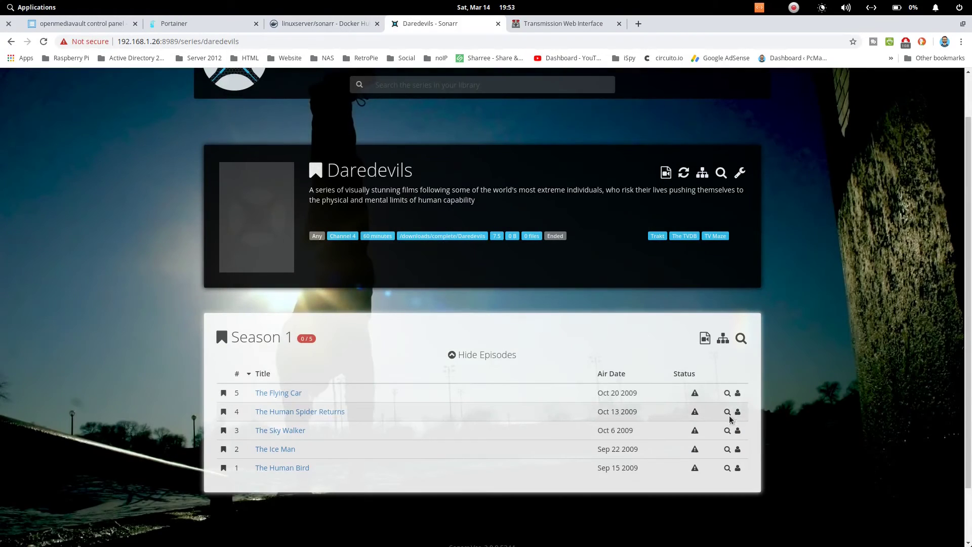
{"action": "left_click", "coordinate": [723, 411]}
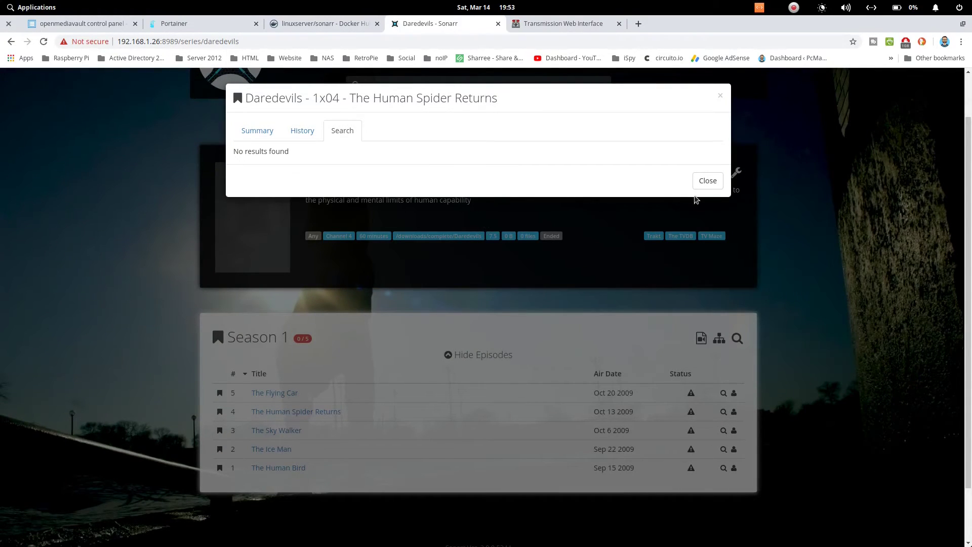
{"action": "left_click", "coordinate": [708, 181]}
- Search for daredevil as a new series again and add Marvel's Daredevil (2015) with the path /downloads/complete/
{"action": "scroll", "coordinate": [562, 233], "scroll_direction": "up", "scroll_amount": 1}
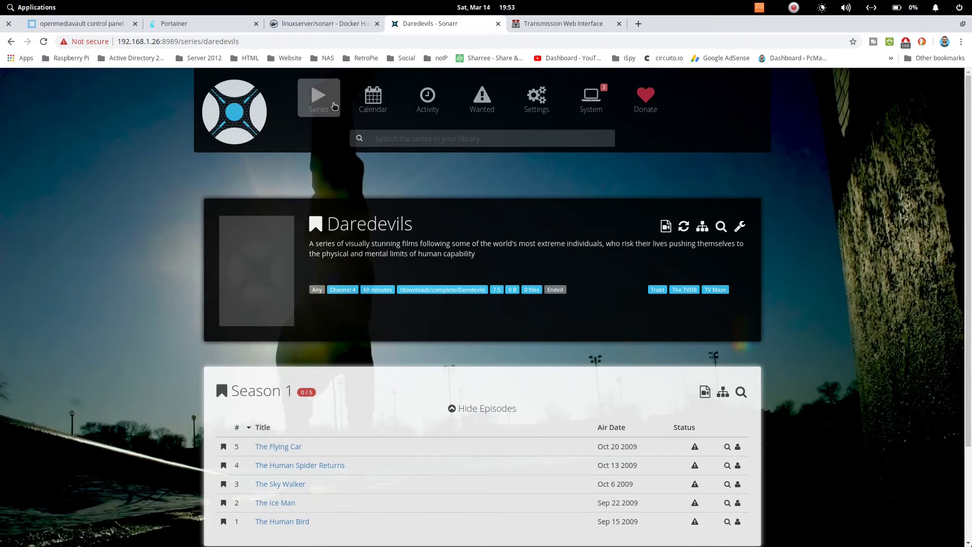
{"action": "left_click", "coordinate": [318, 97]}
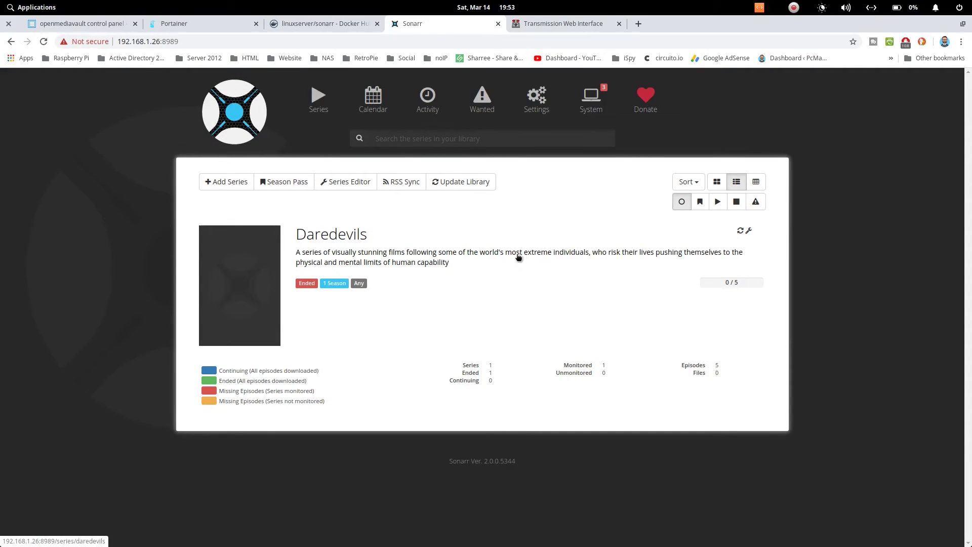
{"action": "left_click", "coordinate": [246, 184]}
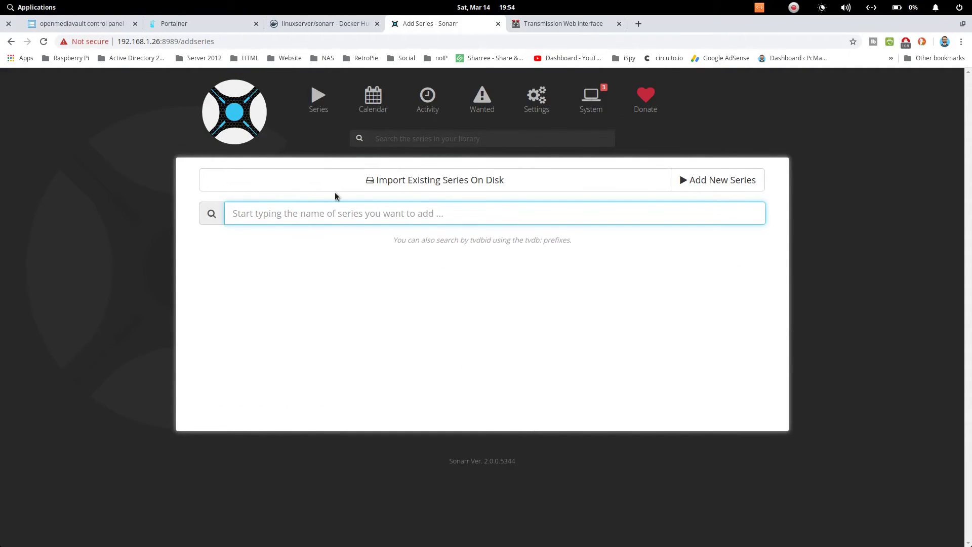
{"action": "type", "text": "daredevil"}
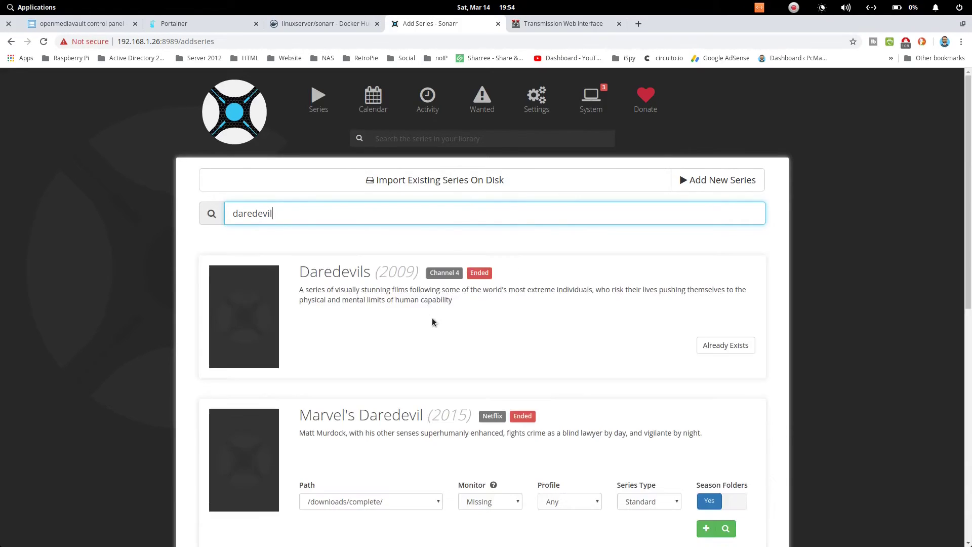
{"action": "left_click", "coordinate": [708, 529]}
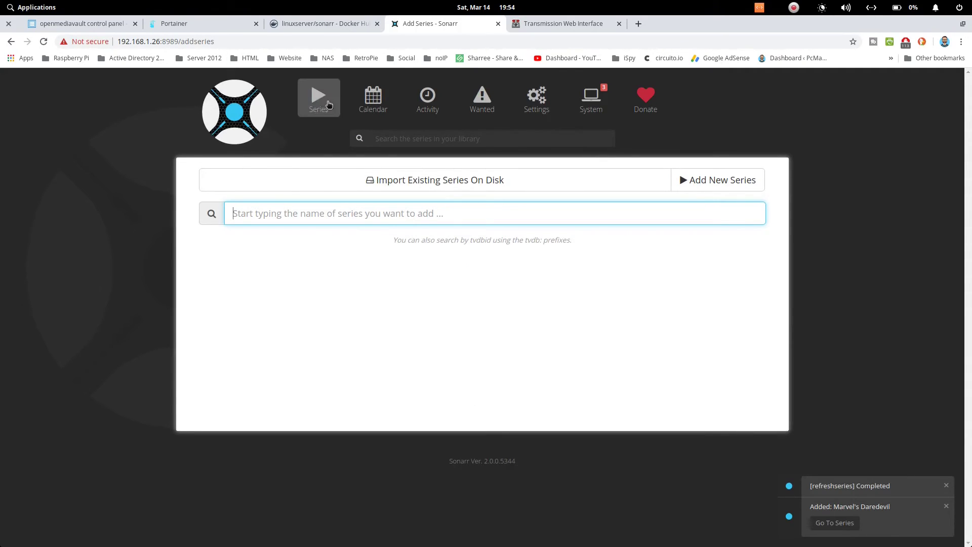
- Open Marvel's Daredevil from the series library and show its Season 3 episodes
{"action": "left_click", "coordinate": [328, 104]}
{"action": "scroll", "coordinate": [364, 315], "scroll_direction": "down", "scroll_amount": 2}
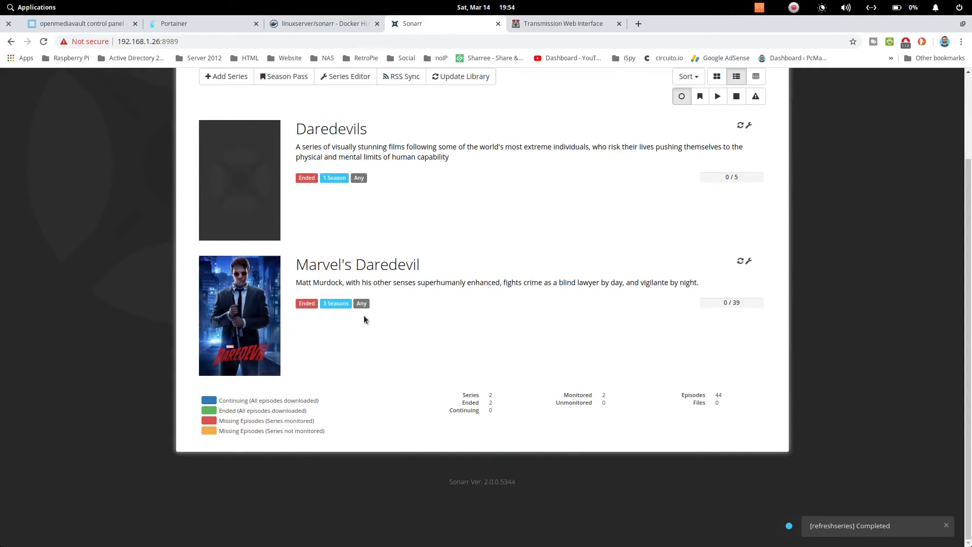
{"action": "left_click", "coordinate": [394, 267]}
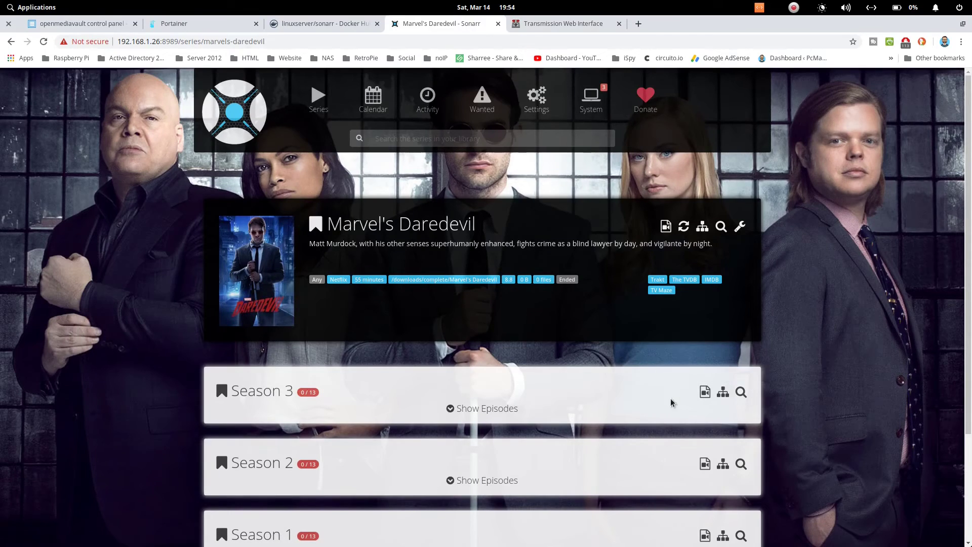
{"action": "scroll", "coordinate": [671, 398], "scroll_direction": "down", "scroll_amount": 2}
{"action": "left_click", "coordinate": [507, 355]}
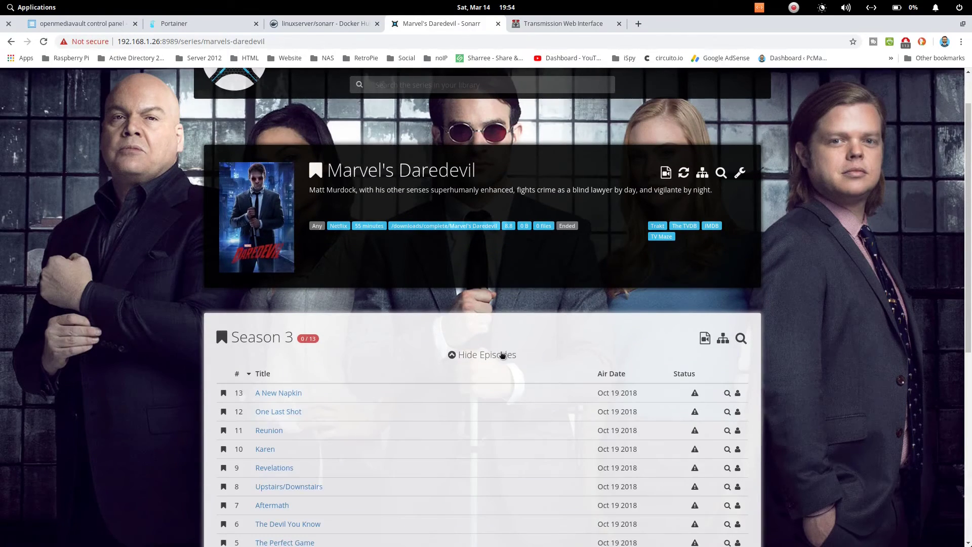
- Manually search releases for Season 3 episode 13, A New Napkin, and download the 408.3 MB WEBDL-480p torrent
{"action": "left_click", "coordinate": [738, 393]}
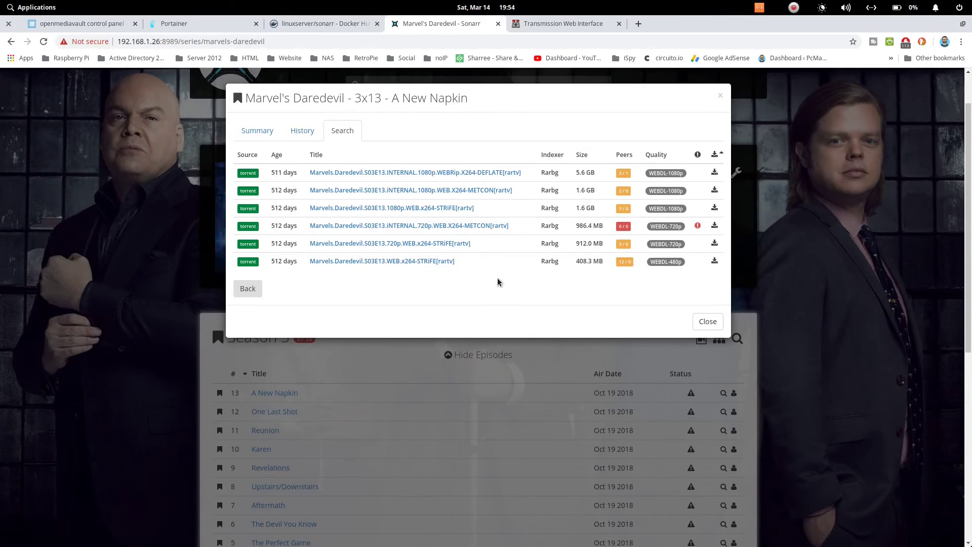
{"action": "left_click", "coordinate": [715, 261]}
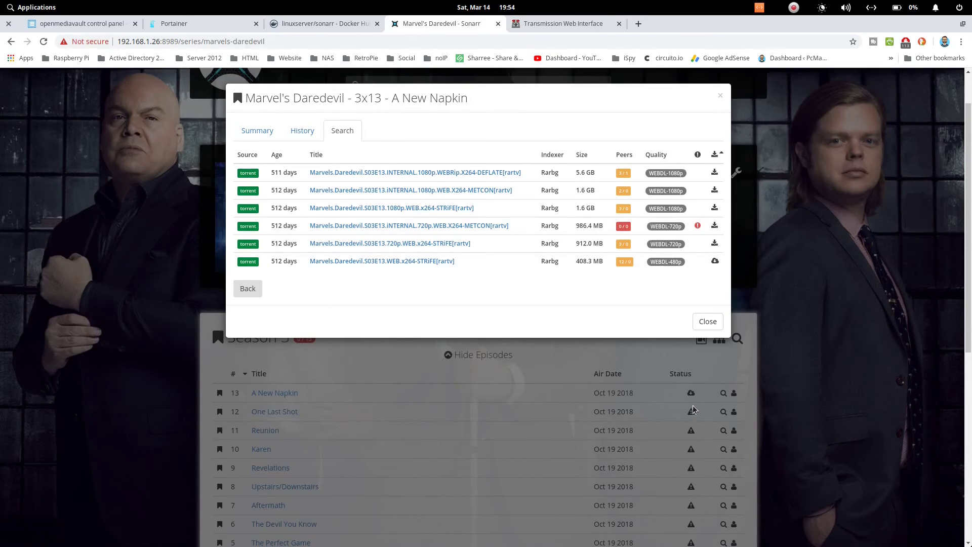
{"action": "left_click", "coordinate": [707, 321]}
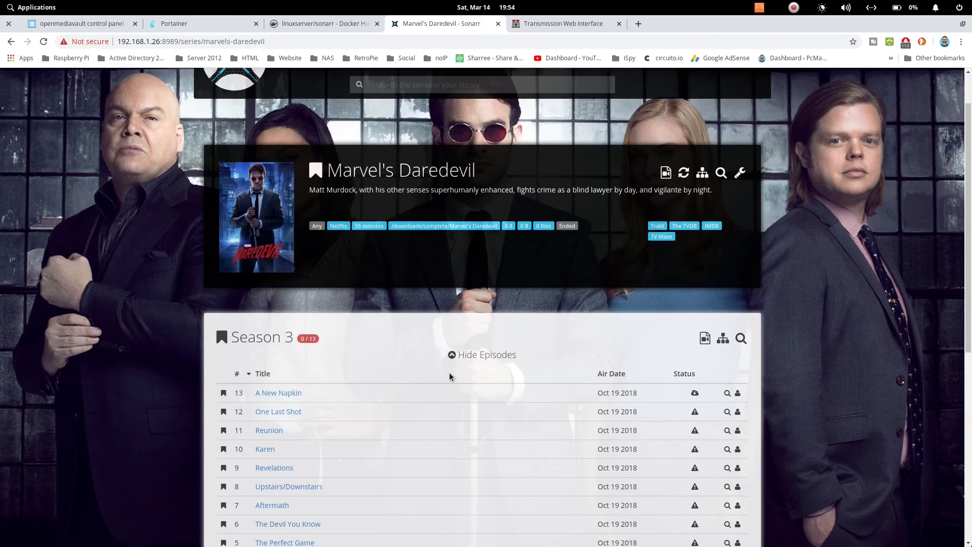
- Check the episode's transfer in the Transmission web interface, then return to Sonarr
{"action": "left_click", "coordinate": [572, 25]}
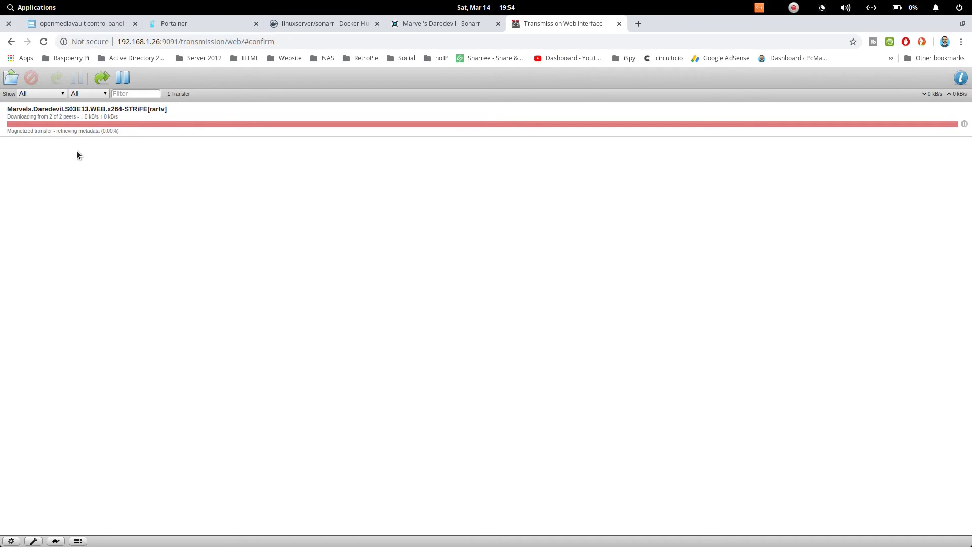
{"action": "key", "text": "ctrl+shift+Tab"}
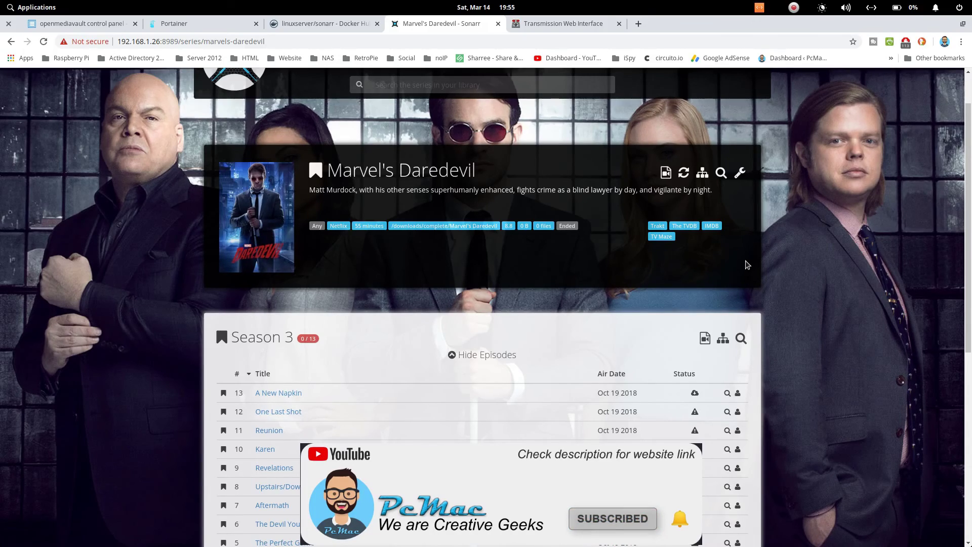
- View the pcmac.biz website in a new browser tab, then close that tab
{"action": "left_click", "coordinate": [638, 23]}
{"action": "type", "text": "pcmac.biz"}
{"action": "key", "text": "Return"}
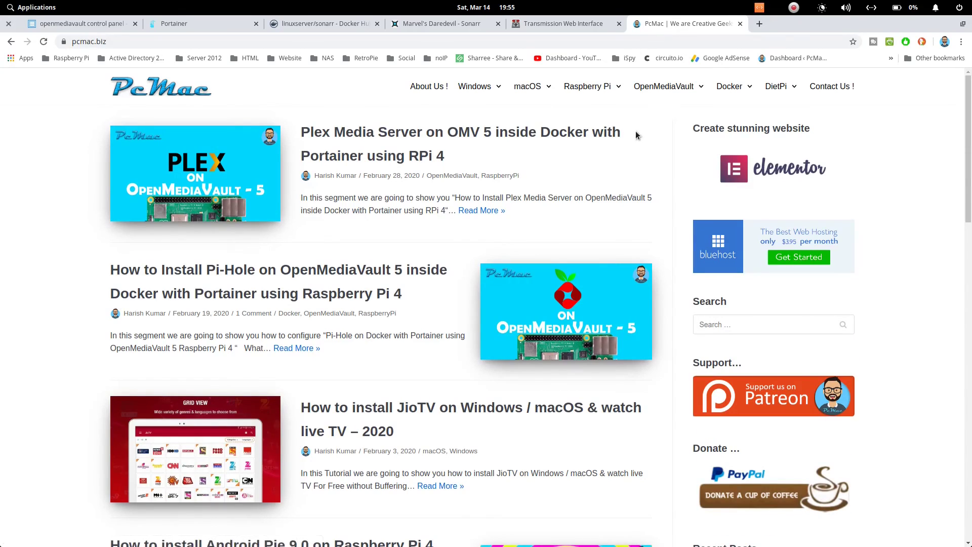
{"action": "left_click", "coordinate": [740, 24]}
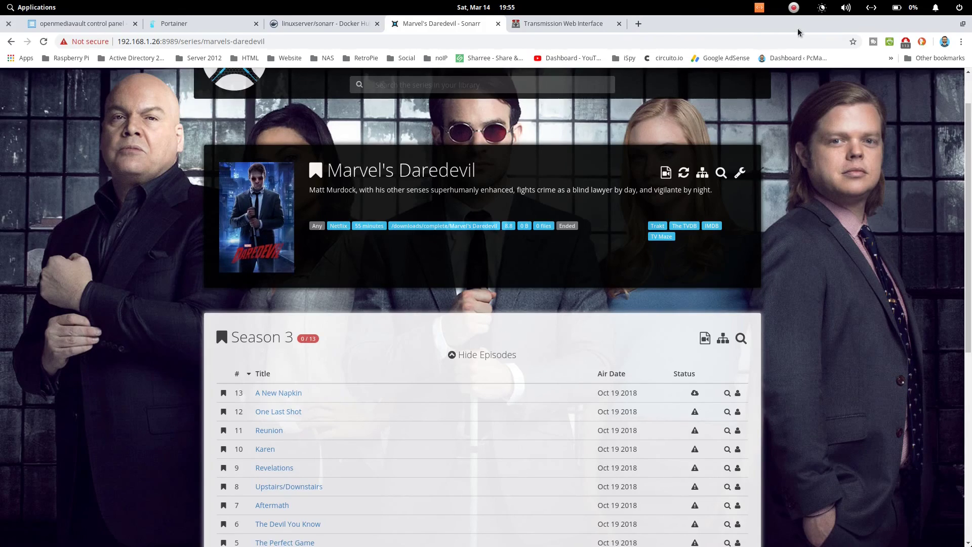